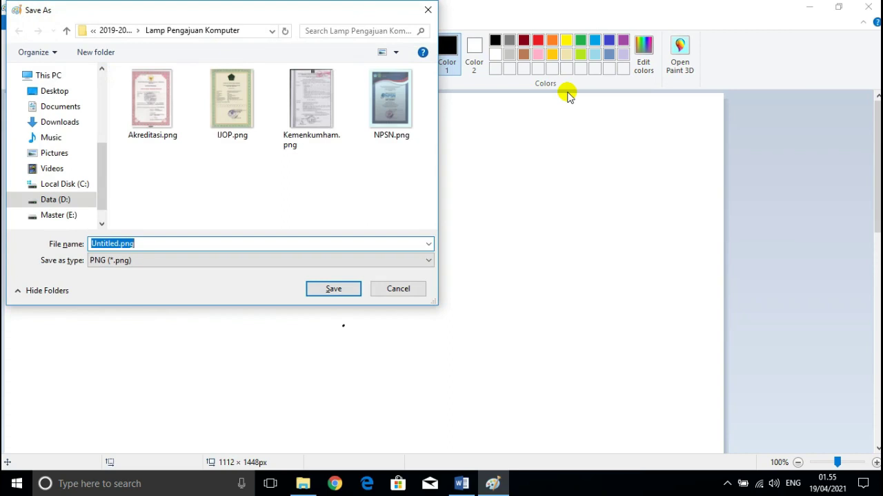
- Cancel saving the untitled drawing
{"action": "left_click", "coordinate": [406, 289]}
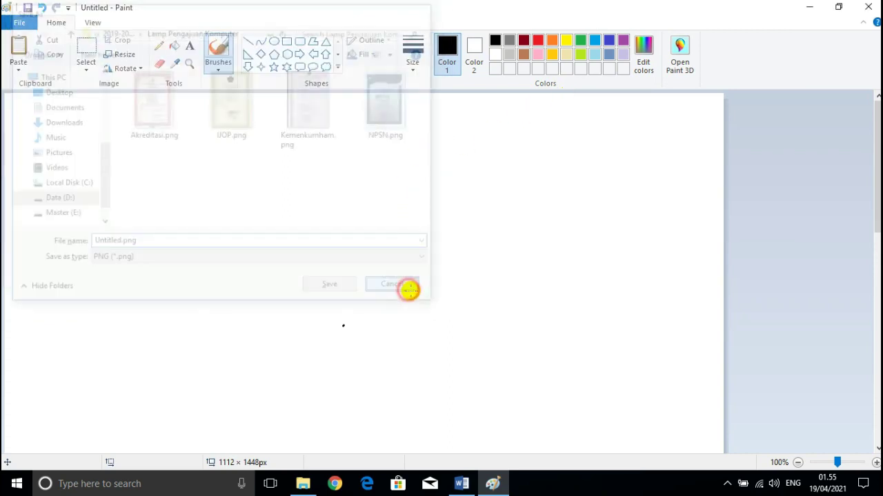
- Circle the Home heading and the Shapes label in red with the screen recorder's annotation pen
{"action": "mouse_move", "coordinate": [438, 6]}
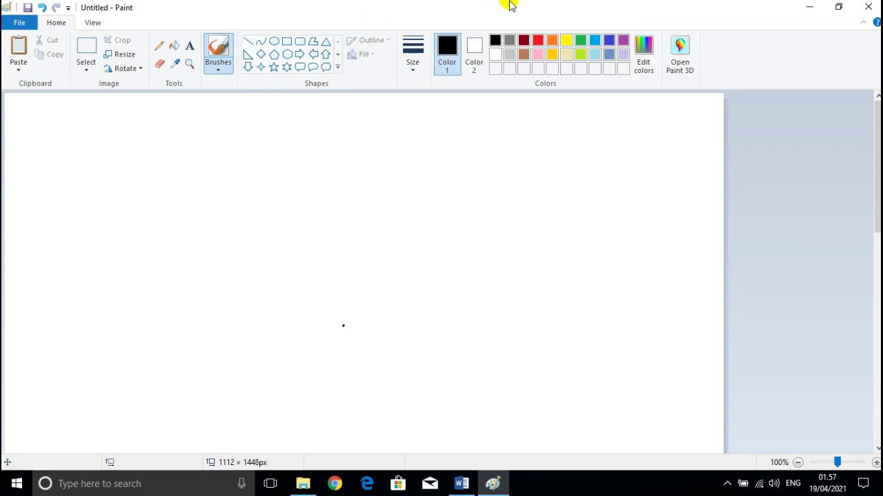
{"action": "mouse_move", "coordinate": [523, 6]}
{"action": "left_click", "coordinate": [559, 7]}
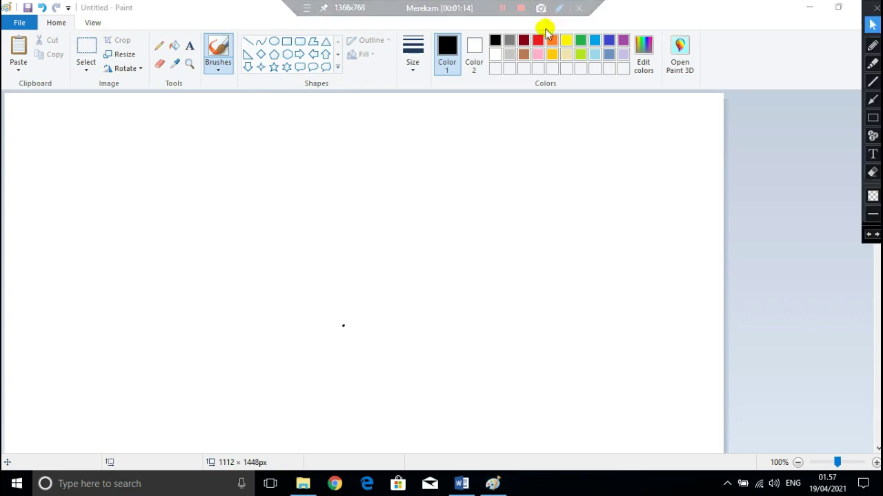
{"action": "left_click", "coordinate": [873, 45]}
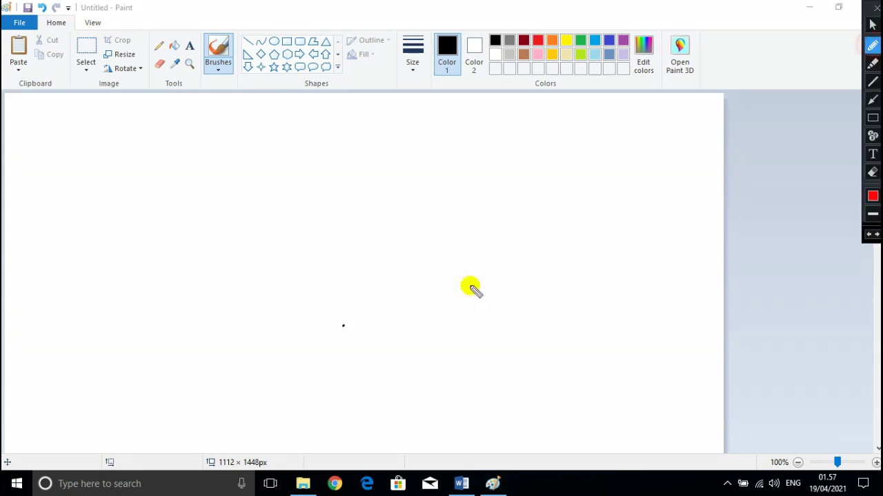
{"action": "mouse_move", "coordinate": [64, 21]}
{"action": "left_mouse_down"}
{"action": "mouse_move", "coordinate": [28, 20]}
{"action": "mouse_move", "coordinate": [60, 31]}
{"action": "mouse_move", "coordinate": [73, 24]}
{"action": "mouse_move", "coordinate": [63, 15]}
{"action": "left_mouse_up"}
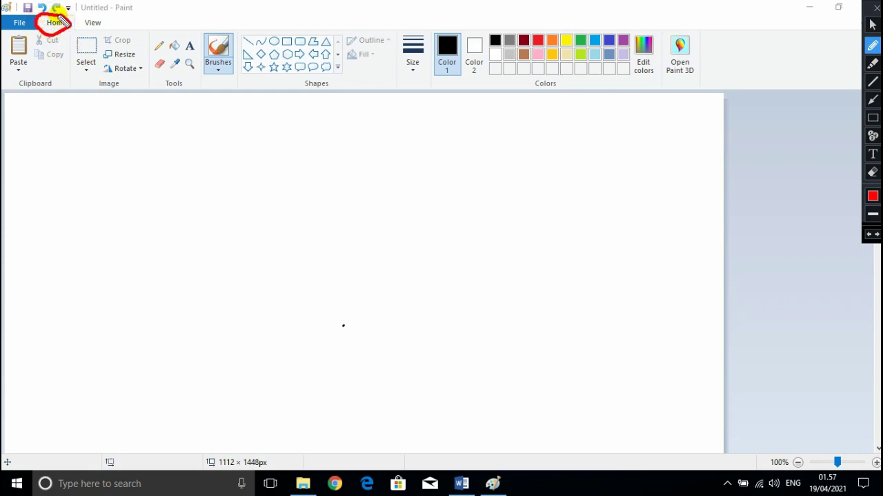
{"action": "mouse_move", "coordinate": [324, 76]}
{"action": "left_mouse_down"}
{"action": "mouse_move", "coordinate": [300, 79]}
{"action": "mouse_move", "coordinate": [309, 94]}
{"action": "mouse_move", "coordinate": [335, 85]}
{"action": "mouse_move", "coordinate": [325, 80]}
{"action": "left_mouse_up"}
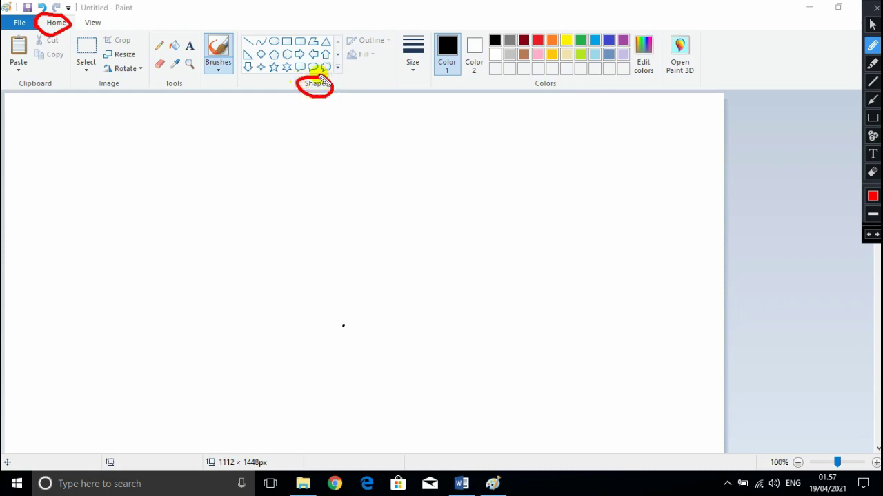
- Add a red annotation arrow pointing at the Rectangle shape and return to the normal pointer
{"action": "left_click", "coordinate": [873, 100]}
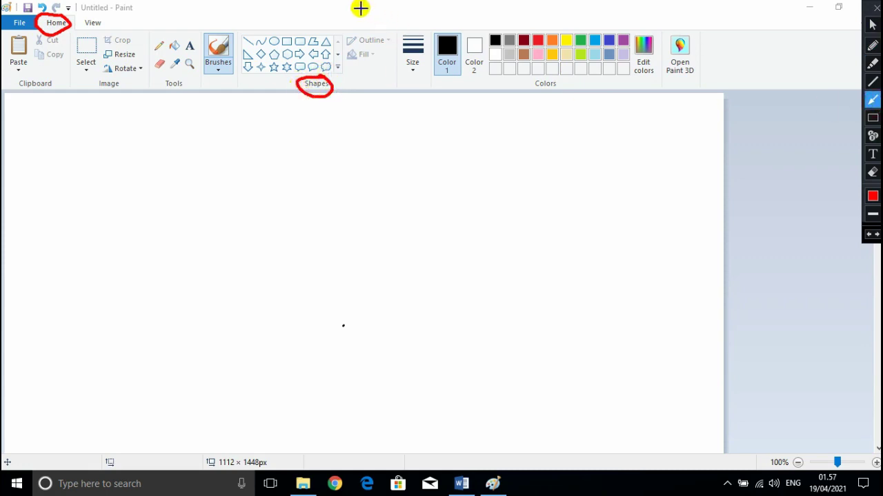
{"action": "left_click_drag", "start_coordinate": [307, 20], "coordinate": [287, 38]}
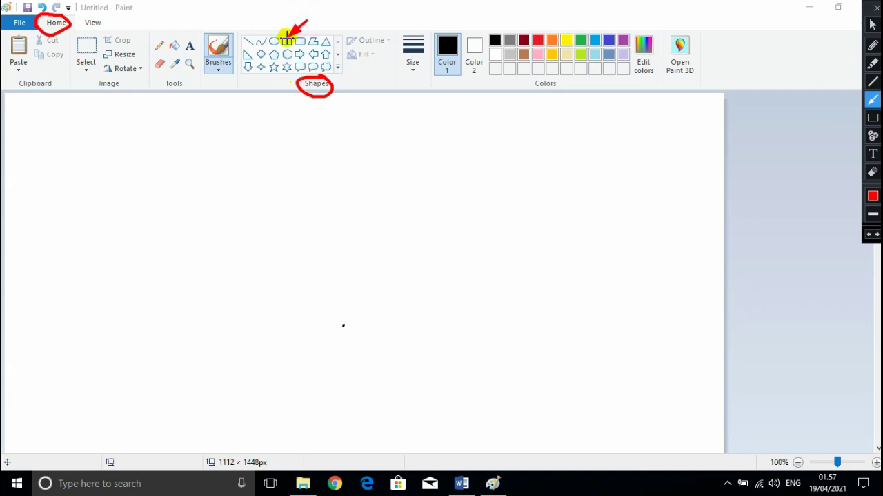
{"action": "left_click", "coordinate": [872, 25]}
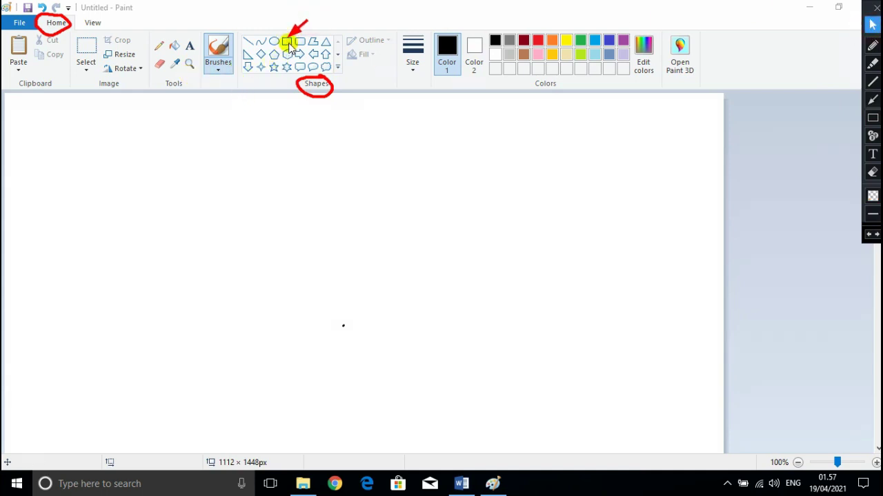
{"action": "left_click", "coordinate": [253, 116]}
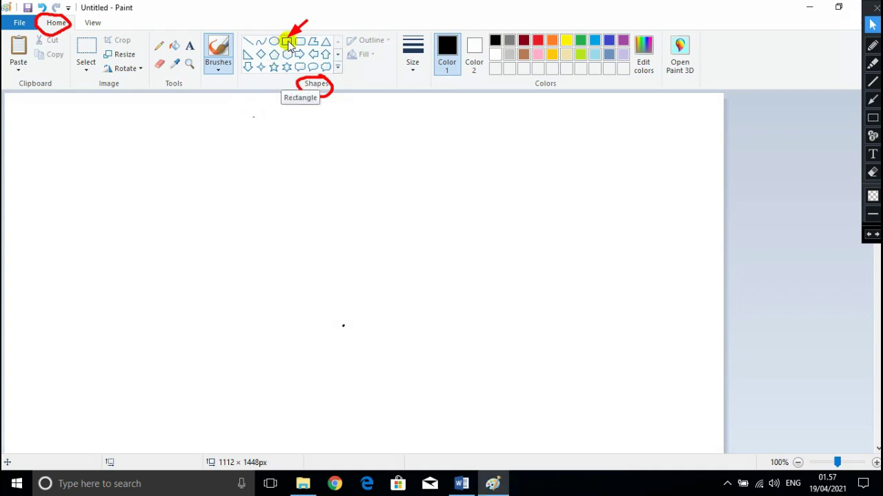
- Erase the red circles and the arrow from the screen and return to the normal pointer
{"action": "left_click", "coordinate": [872, 173]}
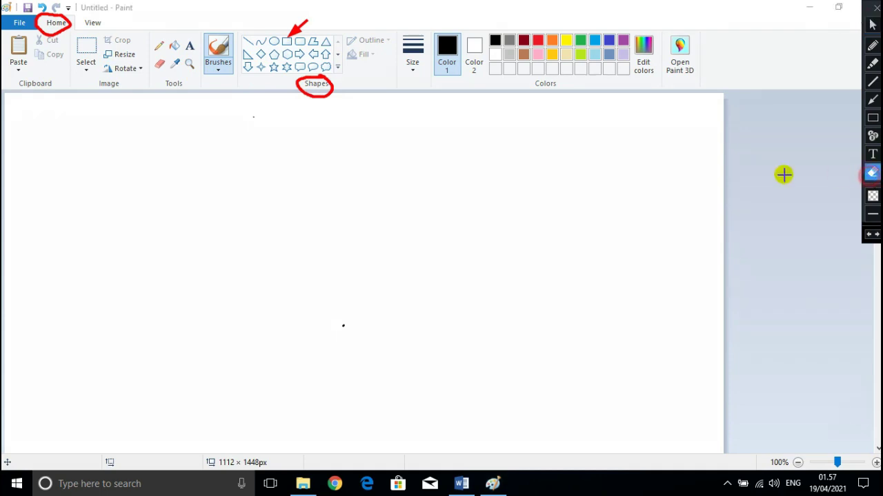
{"action": "mouse_move", "coordinate": [549, 183]}
{"action": "left_mouse_down"}
{"action": "mouse_move", "coordinate": [128, 89]}
{"action": "mouse_move", "coordinate": [5, 4]}
{"action": "left_mouse_up"}
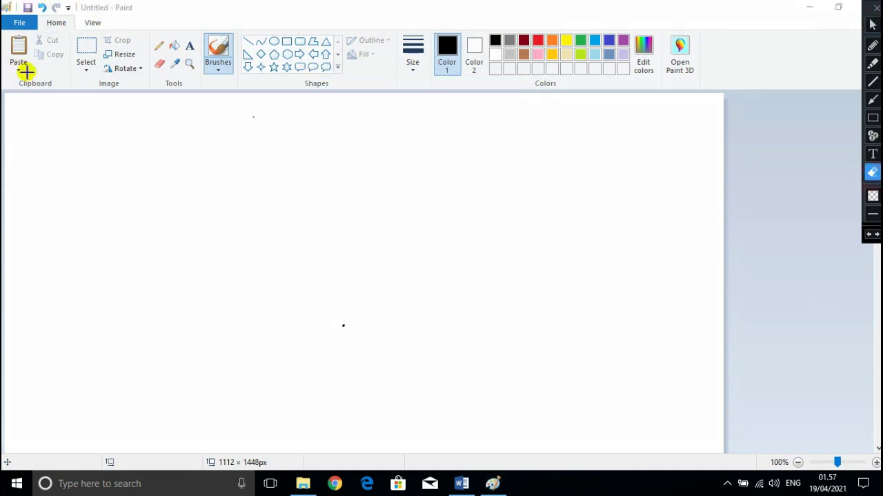
{"action": "left_click", "coordinate": [872, 26]}
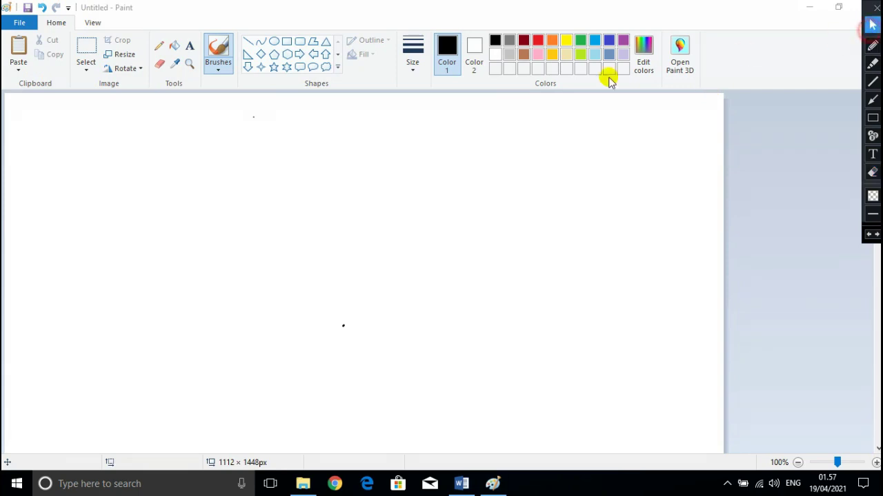
- Draw an unfilled black rectangle of about 337 × 205 px in the upper-left part of the canvas
{"action": "left_click", "coordinate": [287, 43]}
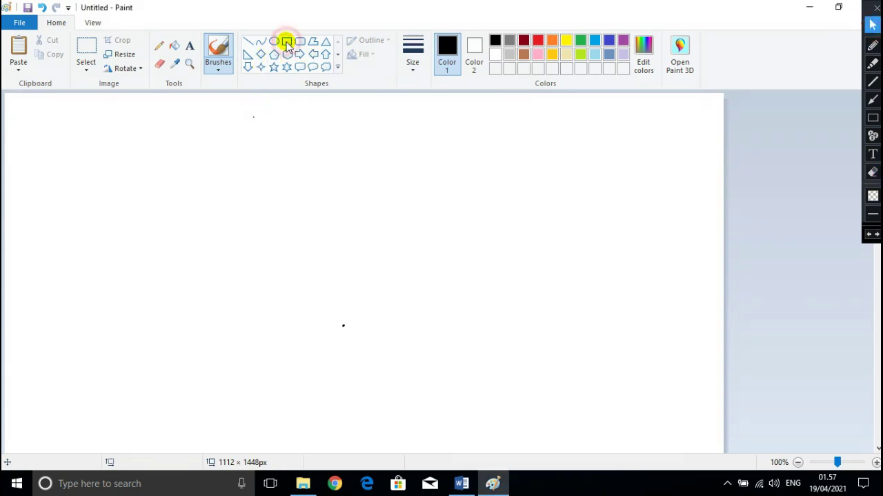
{"action": "left_click", "coordinate": [287, 43]}
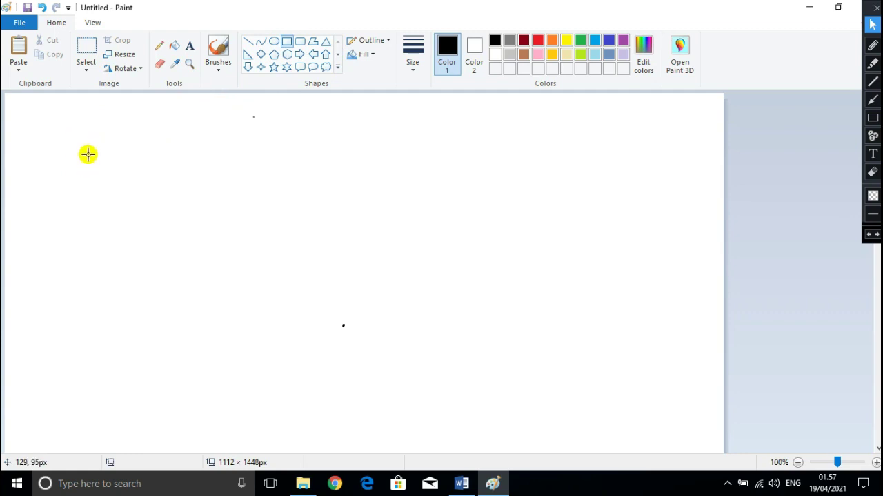
{"action": "left_click_drag", "start_coordinate": [87, 154], "coordinate": [309, 289]}
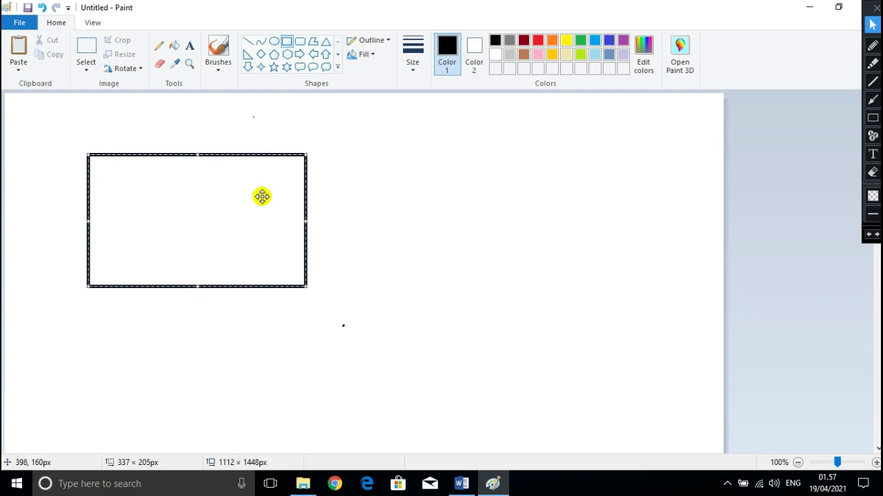
{"action": "mouse_move", "coordinate": [256, 214]}
{"action": "left_mouse_down"}
{"action": "mouse_move", "coordinate": [268, 272]}
{"action": "mouse_move", "coordinate": [252, 245]}
{"action": "mouse_move", "coordinate": [276, 220]}
{"action": "mouse_move", "coordinate": [269, 229]}
{"action": "mouse_move", "coordinate": [261, 213]}
{"action": "left_mouse_up"}
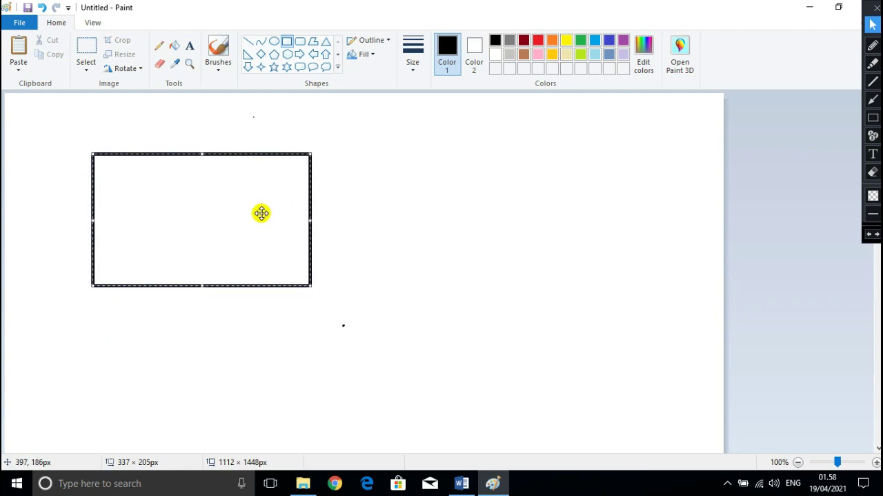
{"action": "left_click", "coordinate": [315, 126]}
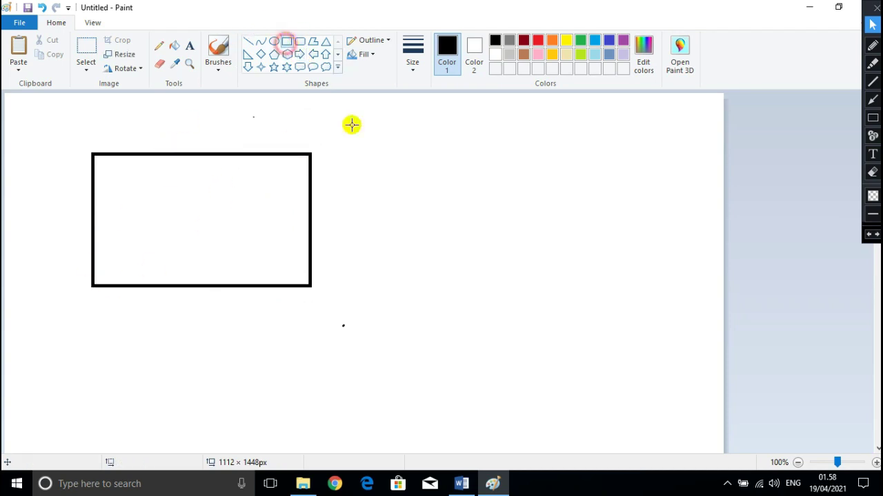
- Draw a second rectangle of about 339 × 228 px and move it over the lower-left part of the first one
{"action": "left_click_drag", "start_coordinate": [370, 172], "coordinate": [590, 319]}
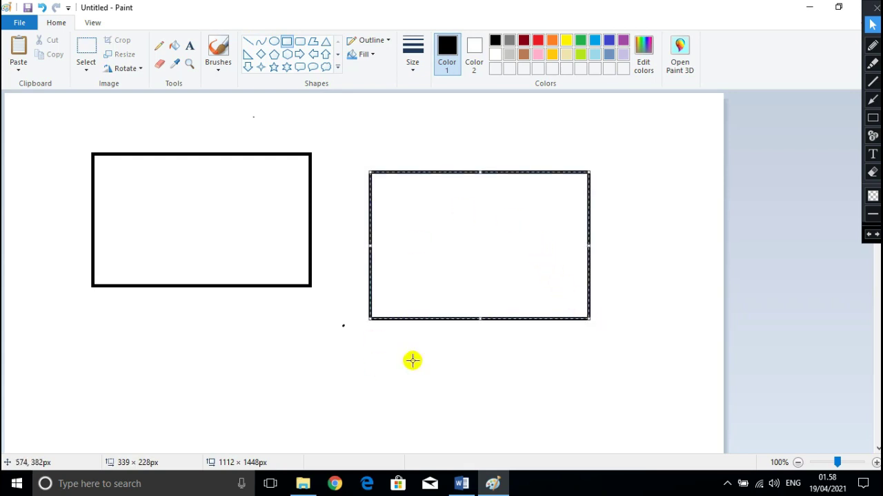
{"action": "left_click_drag", "start_coordinate": [481, 223], "coordinate": [157, 273]}
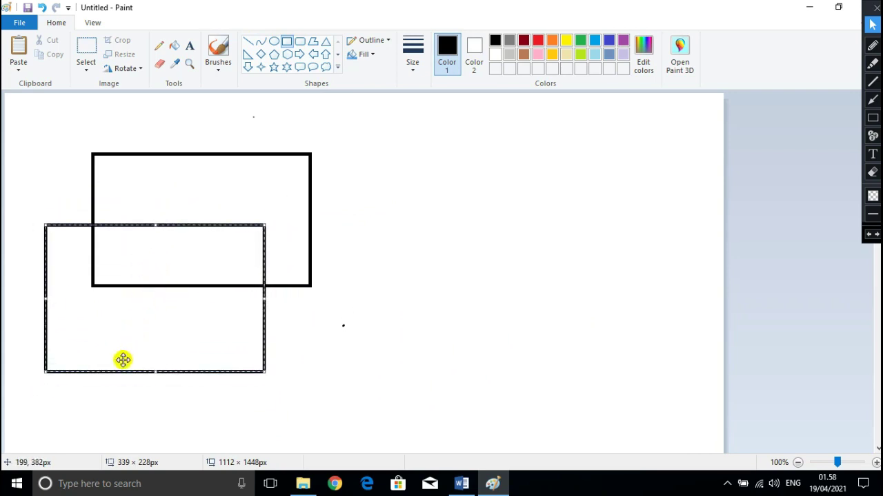
{"action": "left_click_drag", "start_coordinate": [127, 315], "coordinate": [139, 263]}
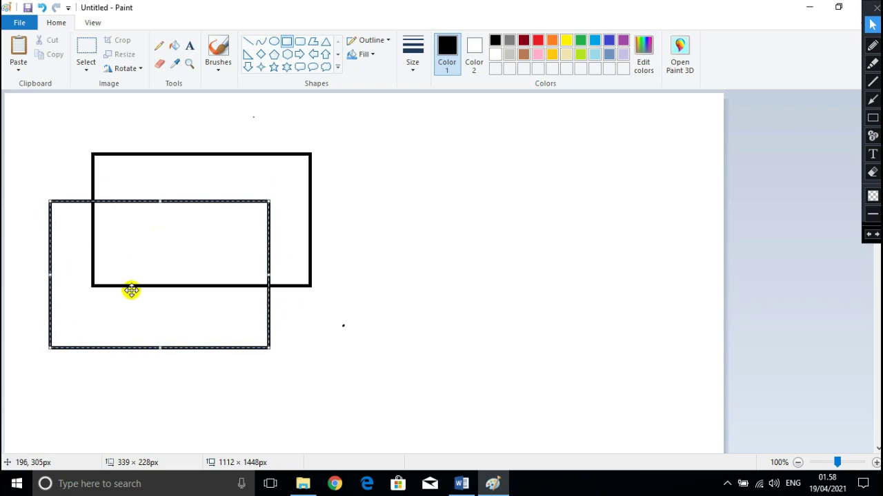
{"action": "left_click", "coordinate": [373, 212]}
- Draw two rectangles one above the other beside the overlapping pair, the lower one about 390 × 193 px
{"action": "left_click", "coordinate": [286, 43]}
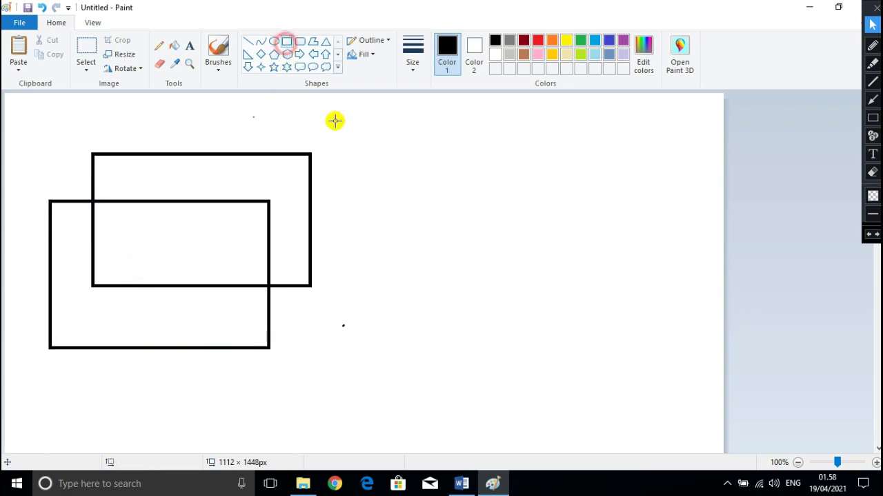
{"action": "left_click_drag", "start_coordinate": [365, 142], "coordinate": [600, 270]}
{"action": "left_click_drag", "start_coordinate": [364, 295], "coordinate": [617, 419]}
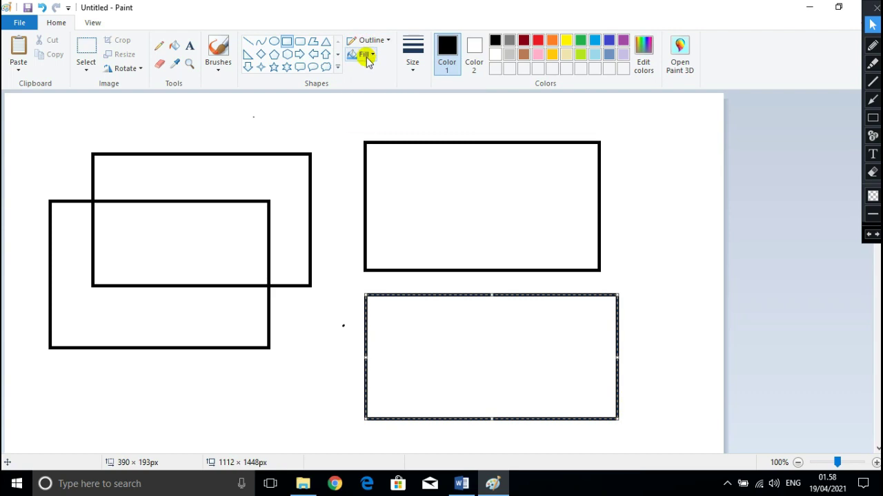
- Point a red annotation arrow at the Fill option, then erase it and return to the normal pointer
{"action": "left_click", "coordinate": [872, 100]}
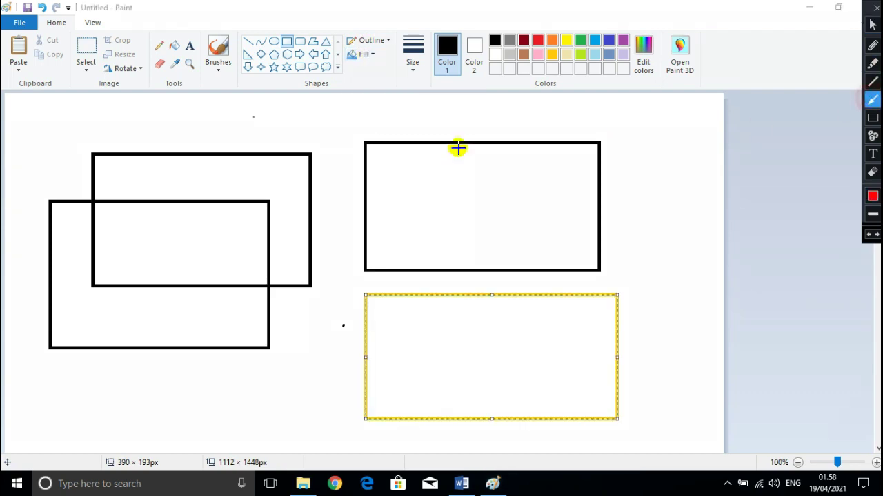
{"action": "left_click_drag", "start_coordinate": [365, 60], "coordinate": [367, 61]}
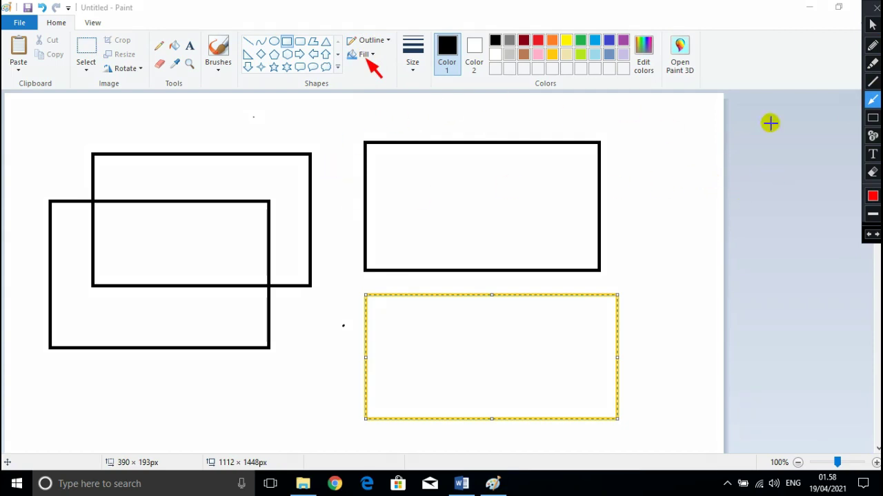
{"action": "left_click", "coordinate": [872, 173]}
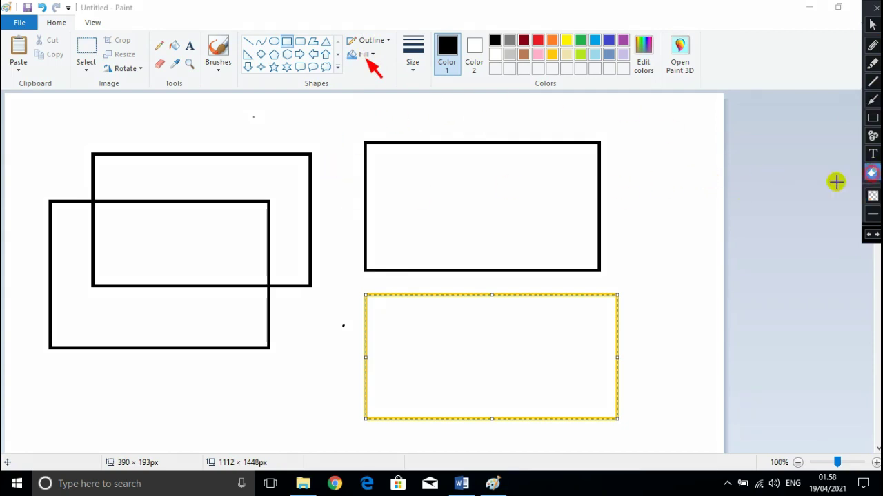
{"action": "left_click_drag", "start_coordinate": [397, 107], "coordinate": [353, 58]}
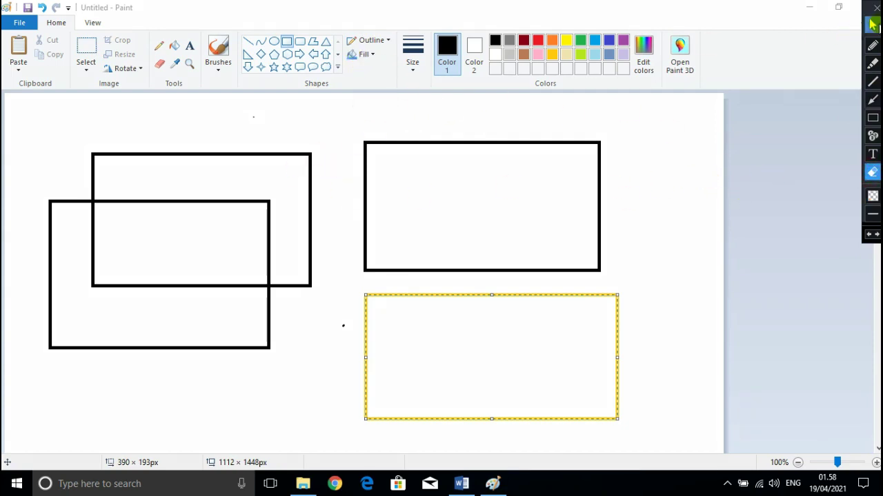
{"action": "left_click", "coordinate": [872, 25]}
- Give the selected lower rectangle a solid color fill and move it up to cover part of the rectangle above
{"action": "left_click", "coordinate": [363, 55]}
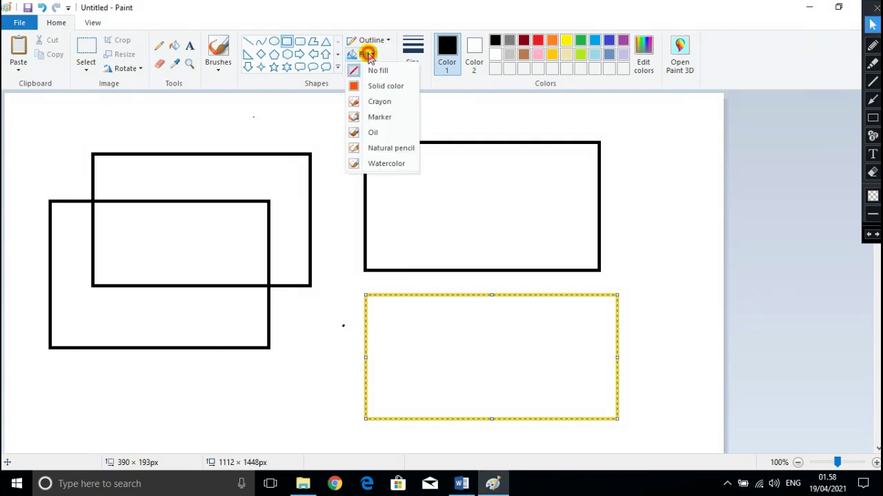
{"action": "left_click", "coordinate": [378, 87]}
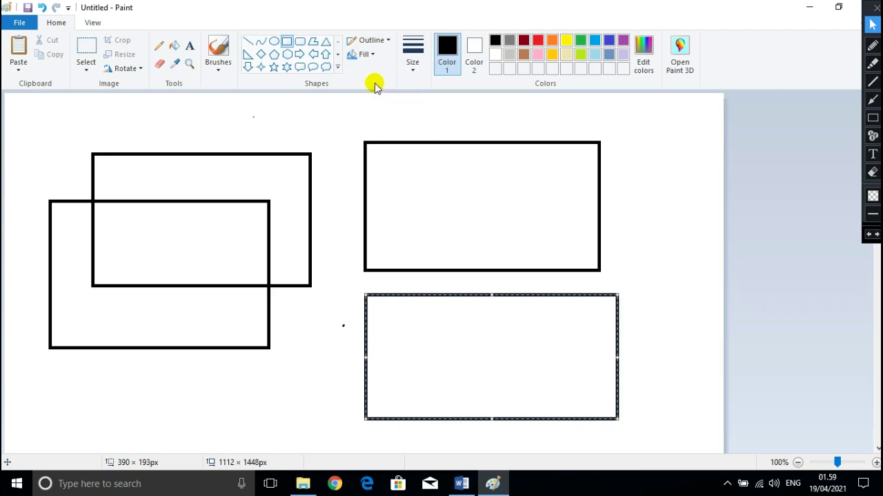
{"action": "left_click", "coordinate": [361, 55]}
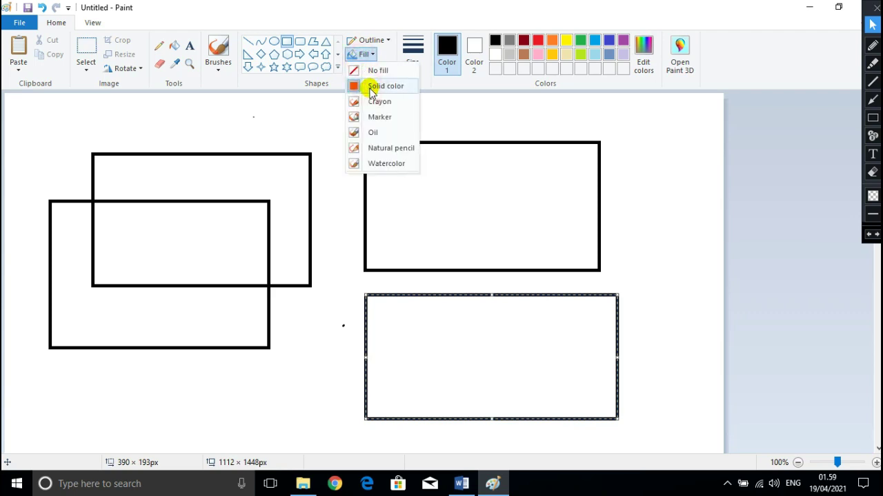
{"action": "left_click", "coordinate": [371, 87]}
{"action": "left_click_drag", "start_coordinate": [480, 357], "coordinate": [506, 252]}
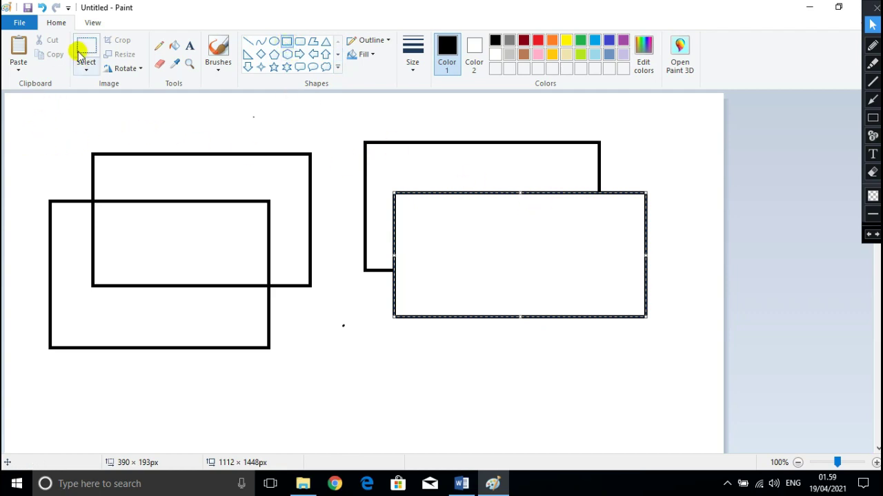
- Select an area of about 1040 × 455 px around all the rectangles and delete its contents
{"action": "left_click", "coordinate": [83, 55]}
{"action": "left_click_drag", "start_coordinate": [14, 103], "coordinate": [685, 397]}
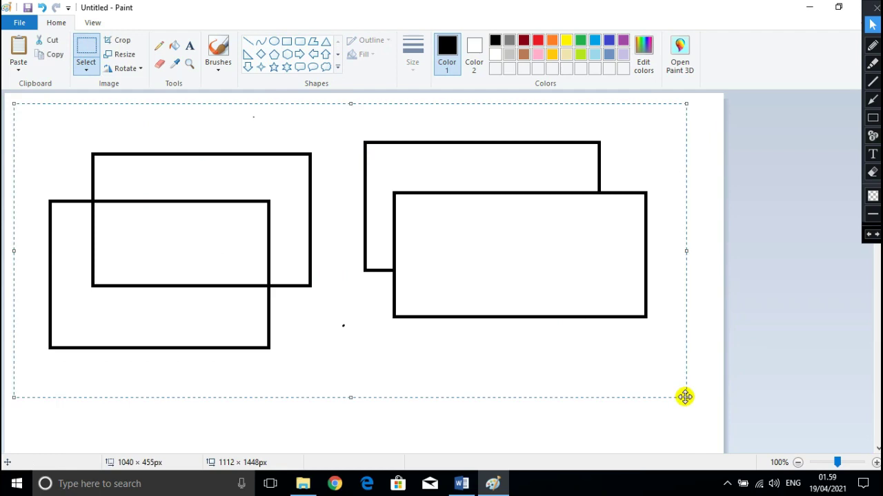
{"action": "key", "text": "Delete"}
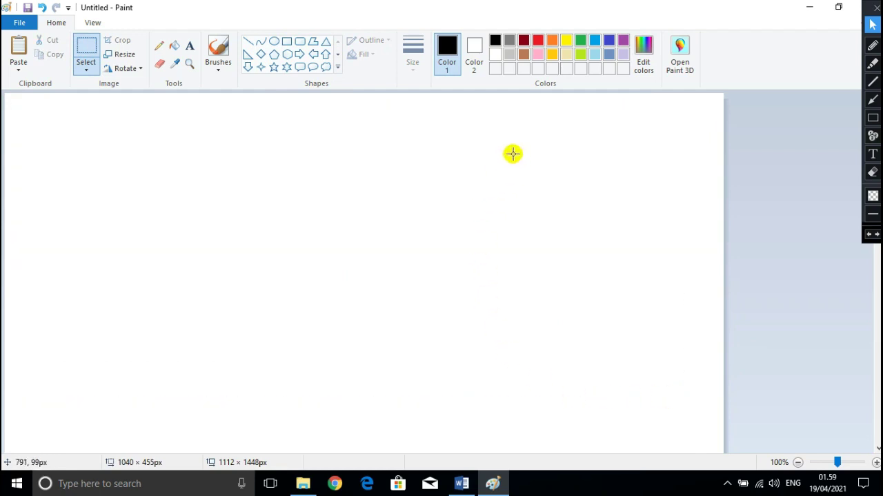
- Add a red annotation arrow pointing at the Rounded rectangle shape
{"action": "left_click", "coordinate": [872, 100]}
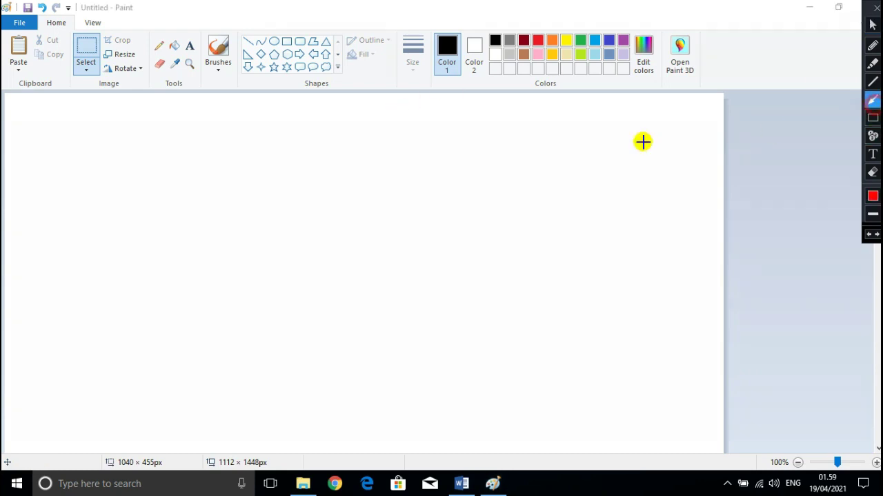
{"action": "left_click_drag", "start_coordinate": [313, 104], "coordinate": [302, 45]}
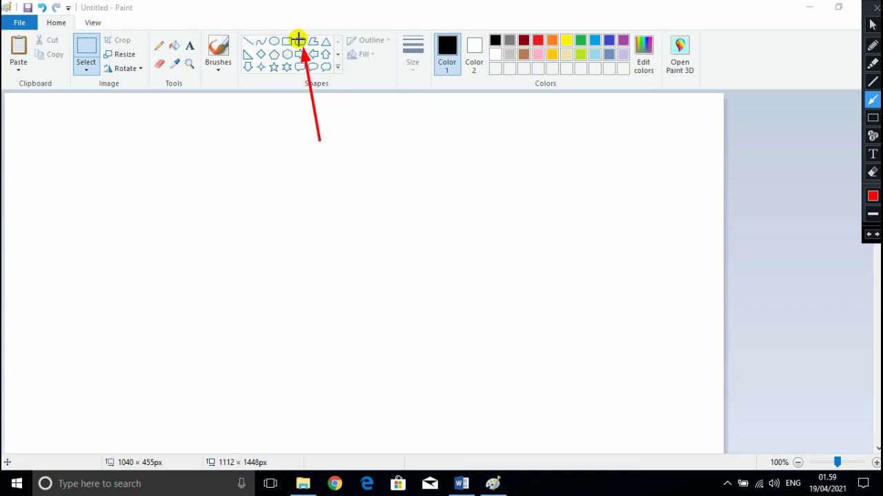
- Erase the red annotation arrow at the Rounded rectangle shape and return to the normal pointer
{"action": "left_click", "coordinate": [872, 26]}
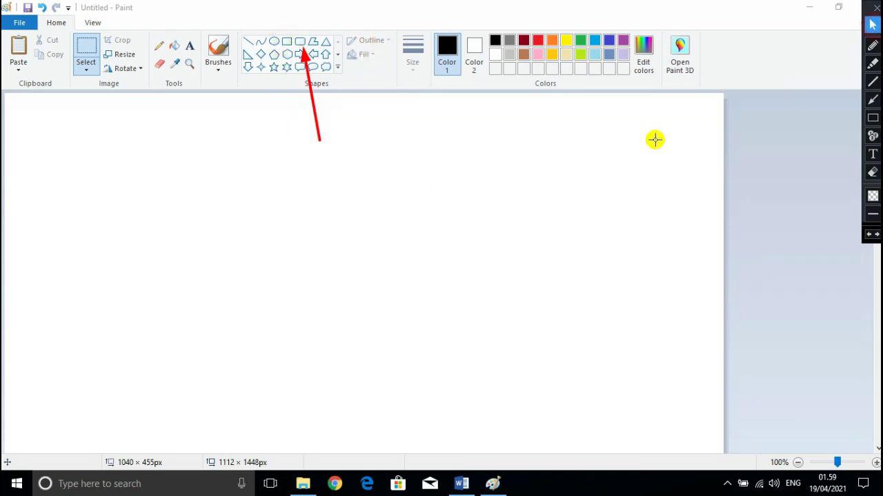
{"action": "left_click", "coordinate": [252, 184]}
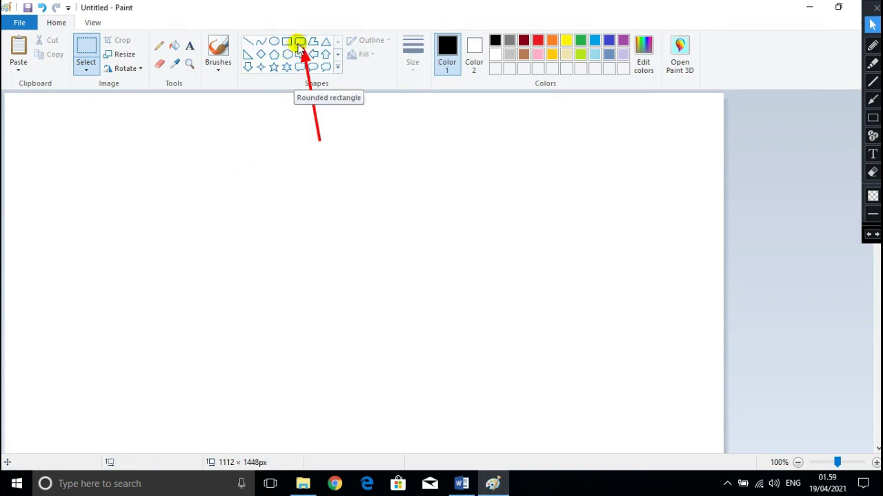
{"action": "left_click", "coordinate": [873, 174]}
{"action": "left_click_drag", "start_coordinate": [331, 156], "coordinate": [288, 20]}
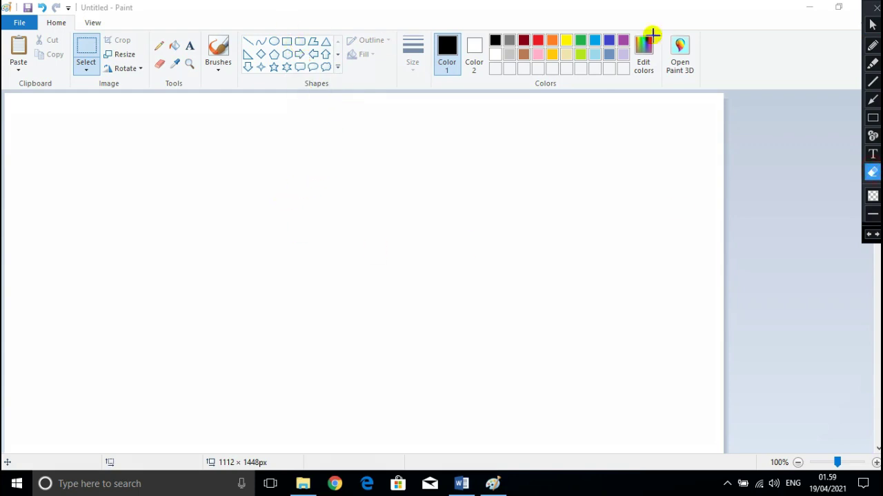
{"action": "left_click", "coordinate": [872, 25]}
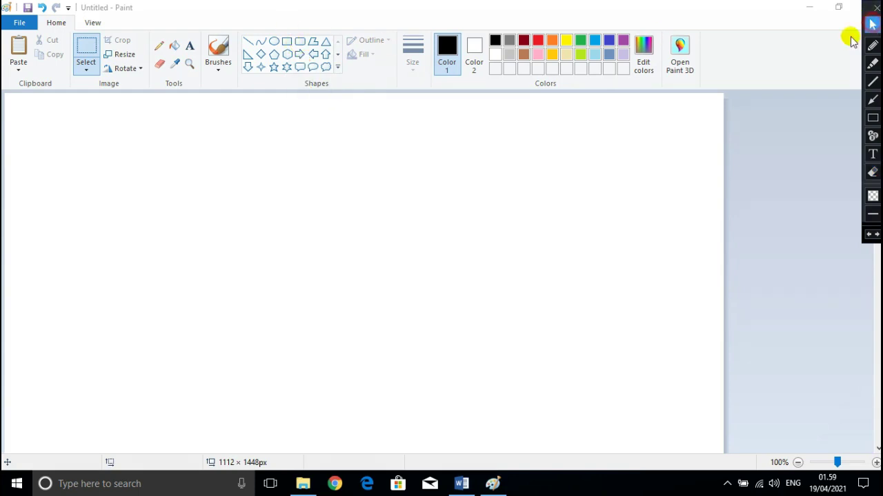
- Draw a rounded rectangle of about 348 × 207 px in the upper-left part of the canvas
{"action": "left_click", "coordinate": [295, 45]}
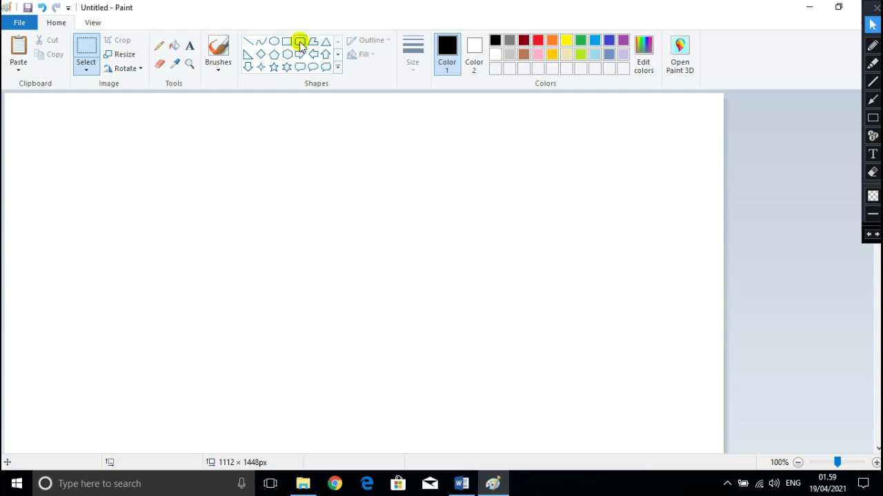
{"action": "left_click", "coordinate": [300, 43]}
{"action": "left_click_drag", "start_coordinate": [43, 127], "coordinate": [267, 260]}
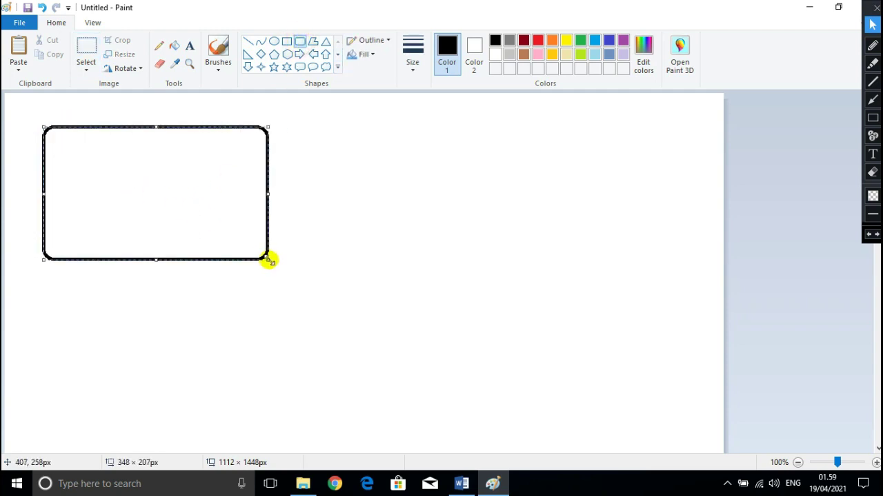
- Draw a plain rectangle of about 354 × 186 px beside the rounded one and deselect it
{"action": "left_click", "coordinate": [287, 41]}
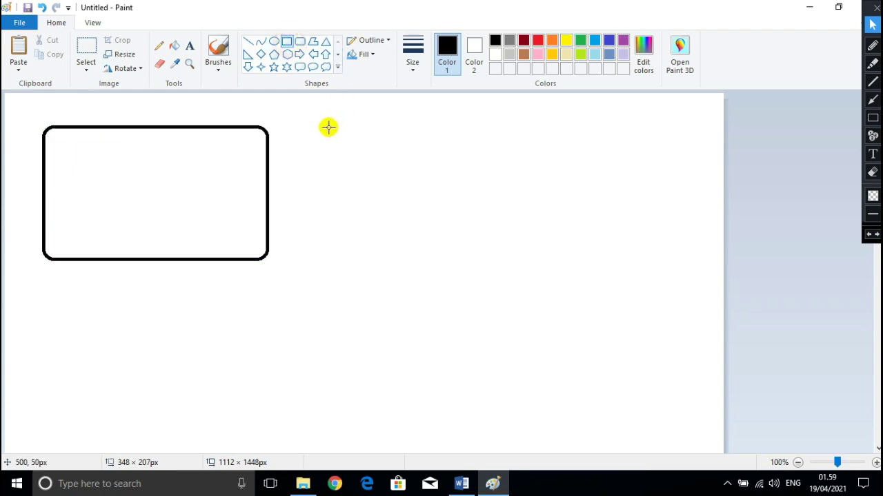
{"action": "left_click_drag", "start_coordinate": [328, 128], "coordinate": [557, 247]}
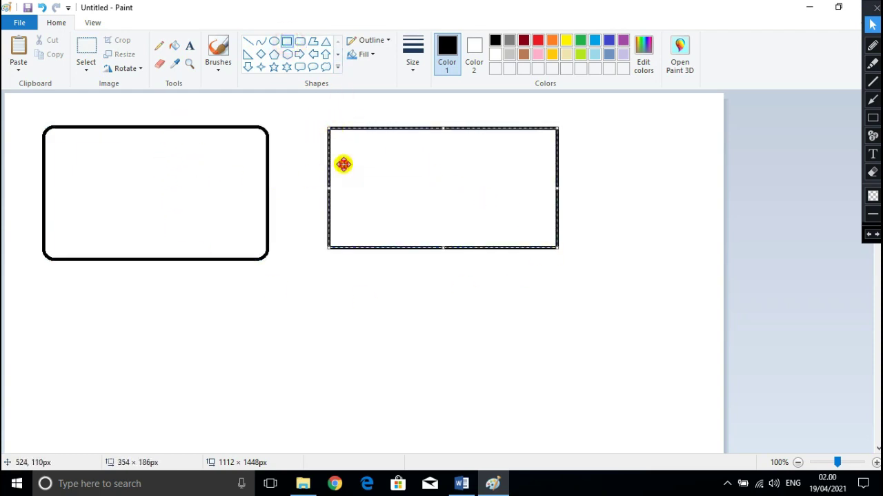
{"action": "left_click", "coordinate": [631, 168]}
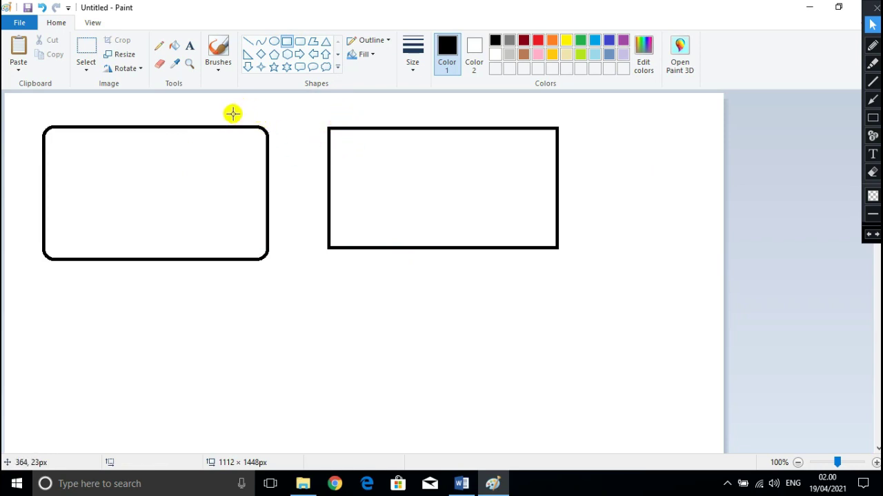
- Circle the neighbouring upper corners of the rounded and plain rectangles in red, erase both marks and return to the normal pointer
{"action": "left_click", "coordinate": [872, 44]}
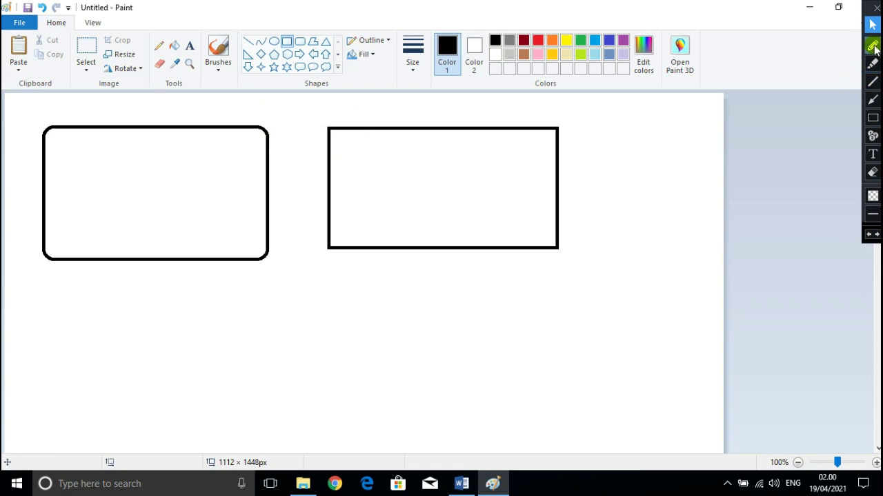
{"action": "mouse_move", "coordinate": [259, 109]}
{"action": "left_mouse_down"}
{"action": "mouse_move", "coordinate": [253, 158]}
{"action": "mouse_move", "coordinate": [276, 114]}
{"action": "mouse_move", "coordinate": [256, 112]}
{"action": "left_mouse_up"}
{"action": "mouse_move", "coordinate": [324, 116]}
{"action": "left_mouse_down"}
{"action": "mouse_move", "coordinate": [345, 128]}
{"action": "mouse_move", "coordinate": [325, 114]}
{"action": "left_mouse_up"}
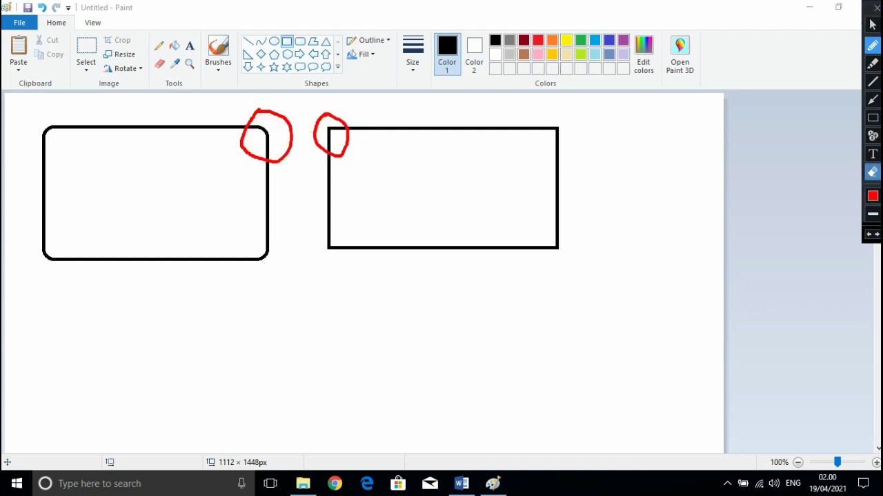
{"action": "left_click", "coordinate": [872, 172]}
{"action": "left_click_drag", "start_coordinate": [214, 94], "coordinate": [394, 206]}
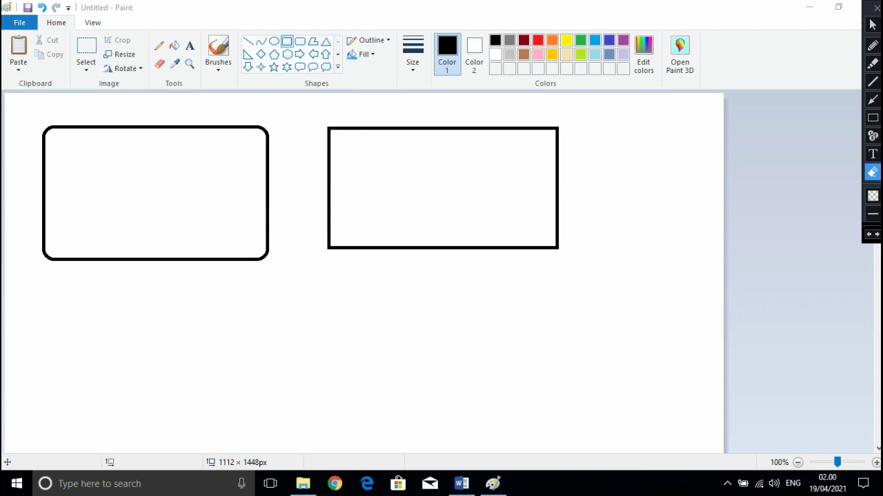
{"action": "left_click", "coordinate": [873, 24]}
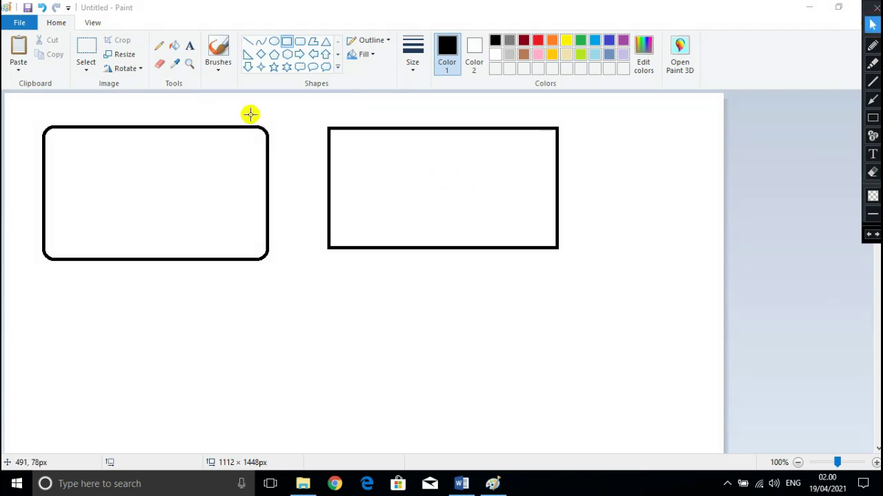
- Select an area of about 441 × 246 px around the plain rectangle and delete its contents
{"action": "left_click", "coordinate": [87, 50]}
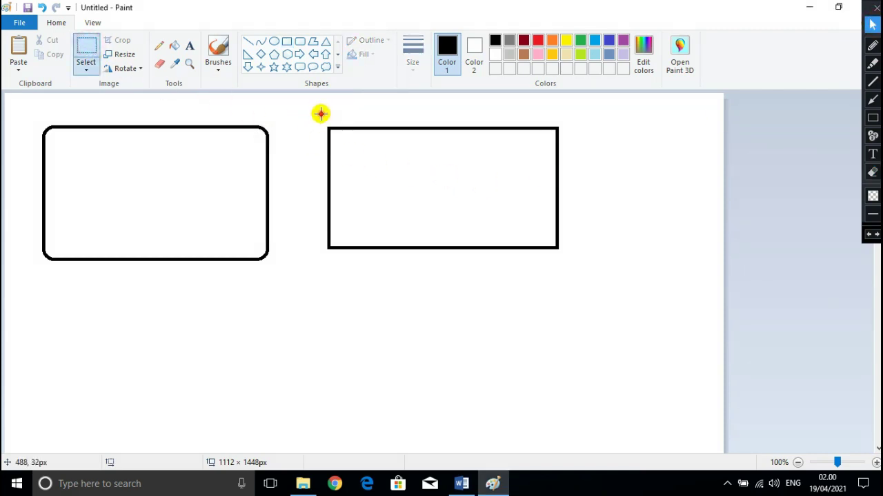
{"action": "left_click_drag", "start_coordinate": [321, 114], "coordinate": [605, 273]}
{"action": "key", "text": "Delete"}
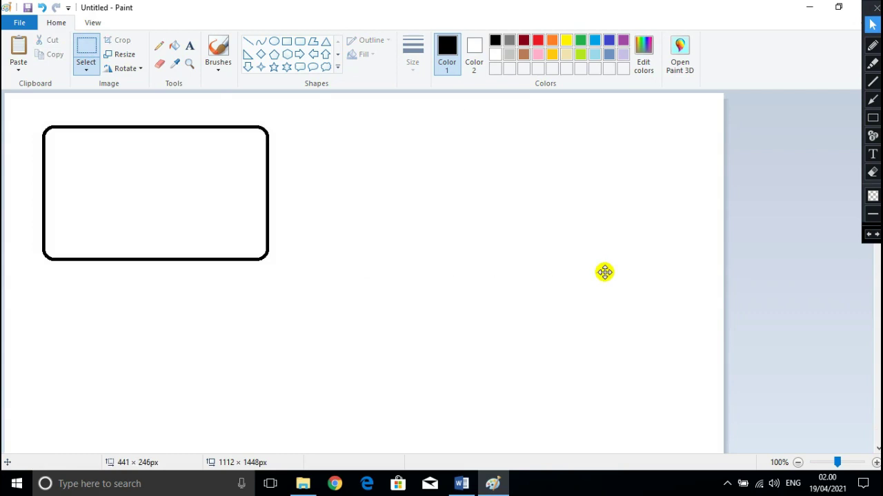
- Draw a second rounded rectangle of about 346 × 202 px to the right of the first one
{"action": "left_click", "coordinate": [87, 47]}
{"action": "left_click", "coordinate": [298, 40]}
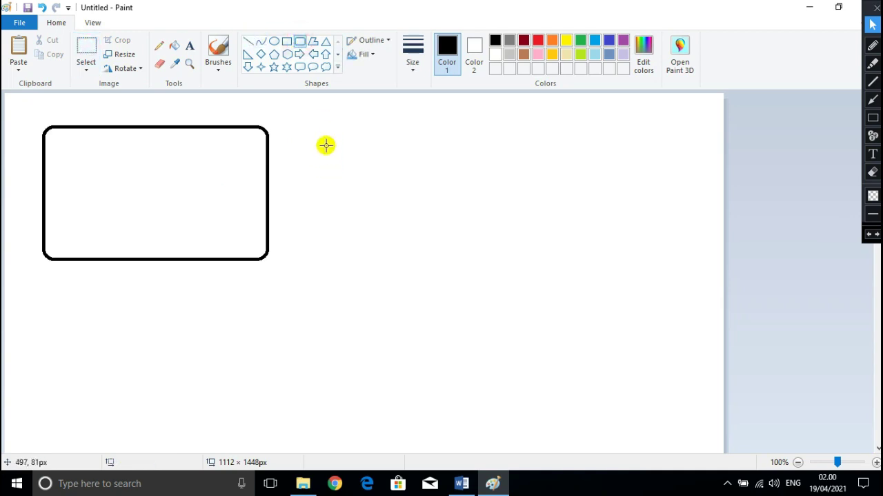
{"action": "left_click_drag", "start_coordinate": [325, 146], "coordinate": [550, 275]}
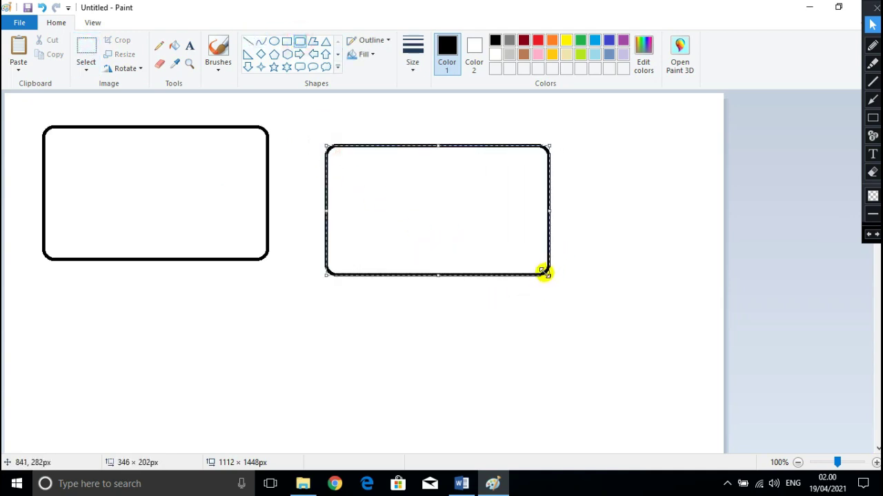
- Set the second rounded rectangle to no fill, move it to overlap the lower part of the first one and deselect it
{"action": "left_click", "coordinate": [370, 58]}
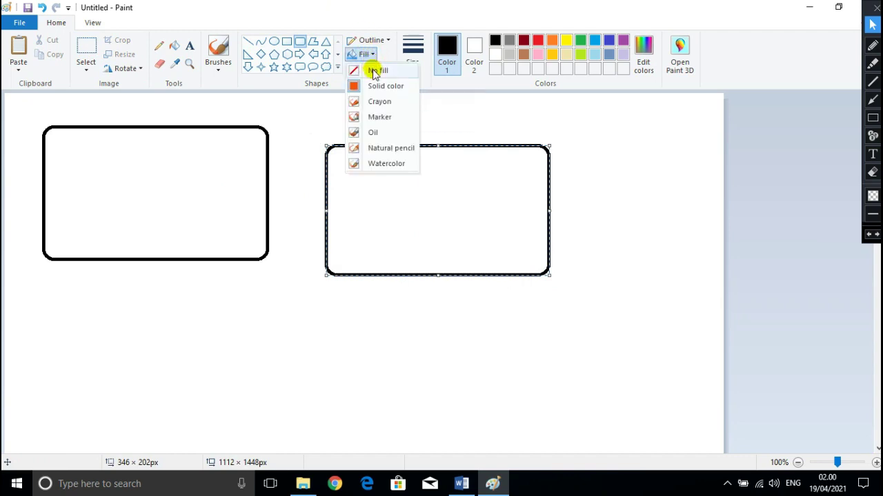
{"action": "left_click", "coordinate": [373, 72]}
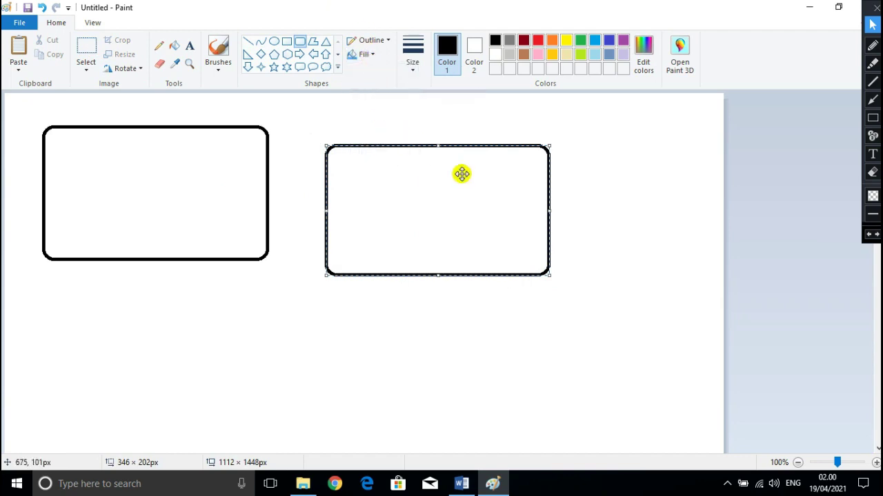
{"action": "left_click_drag", "start_coordinate": [457, 186], "coordinate": [147, 226]}
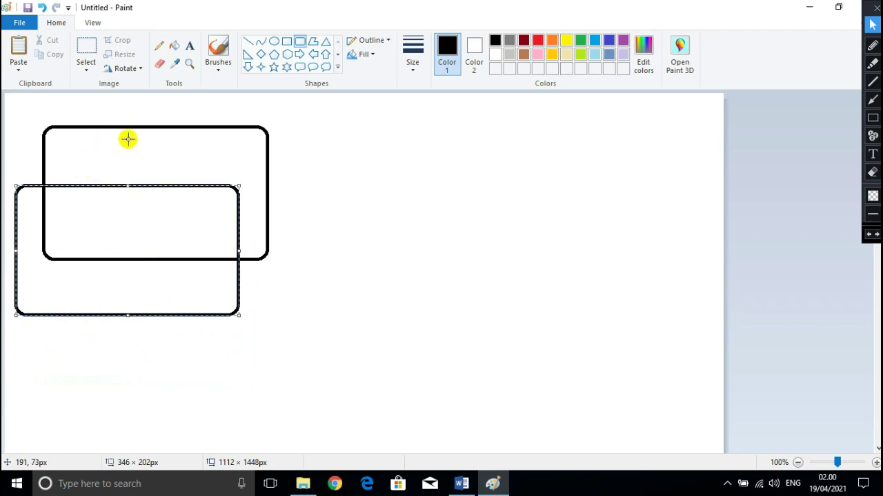
{"action": "left_click", "coordinate": [416, 167]}
- Draw two more rounded rectangles right of the overlapping pair, about 352 × 197 px and, below it, about 393 × 186 px
{"action": "left_click", "coordinate": [301, 40]}
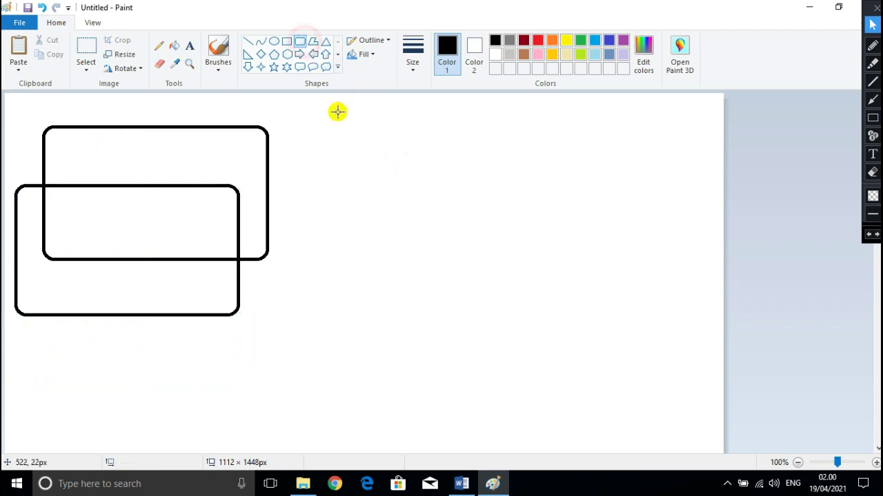
{"action": "left_click_drag", "start_coordinate": [322, 124], "coordinate": [549, 251]}
{"action": "left_click", "coordinate": [299, 40]}
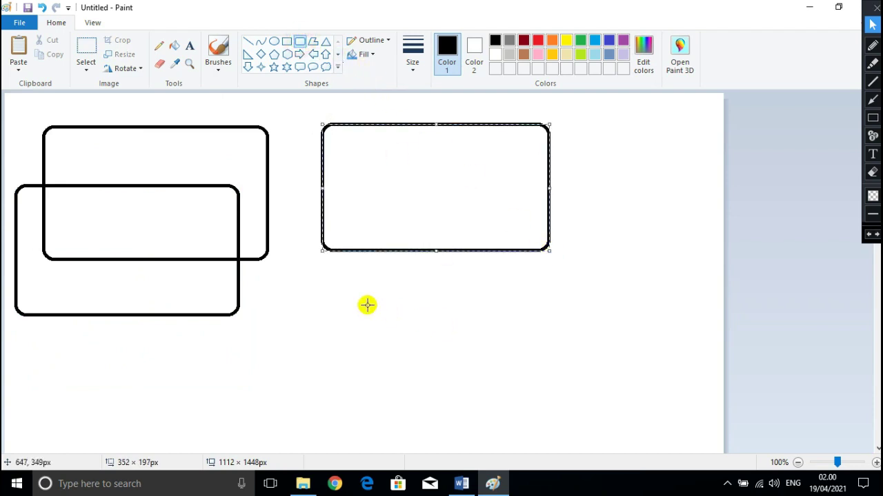
{"action": "left_click_drag", "start_coordinate": [350, 296], "coordinate": [605, 416]}
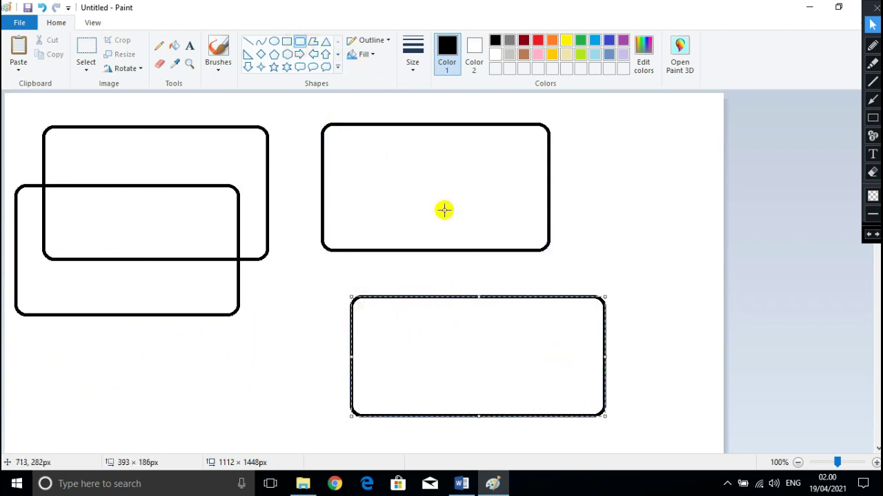
- Give the selected lower rounded rectangle a solid color fill and move it up to cover part of the one above
{"action": "left_click", "coordinate": [360, 56]}
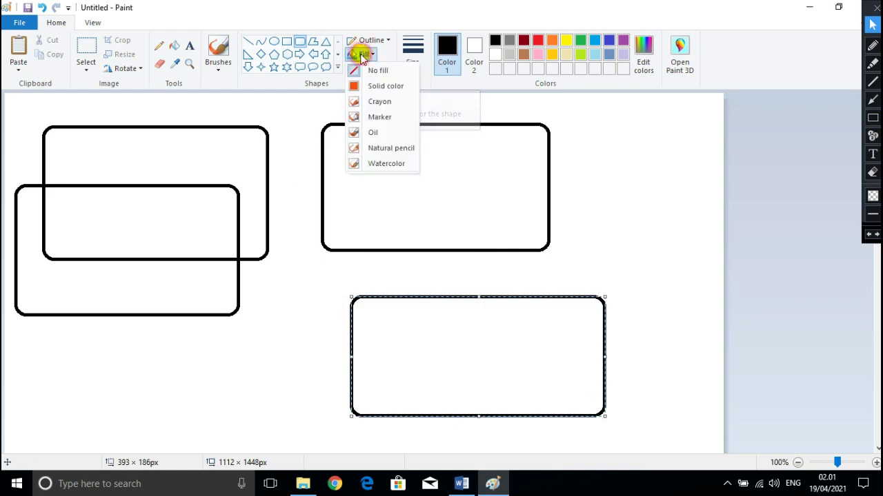
{"action": "left_click", "coordinate": [379, 89]}
{"action": "left_click_drag", "start_coordinate": [490, 341], "coordinate": [477, 221]}
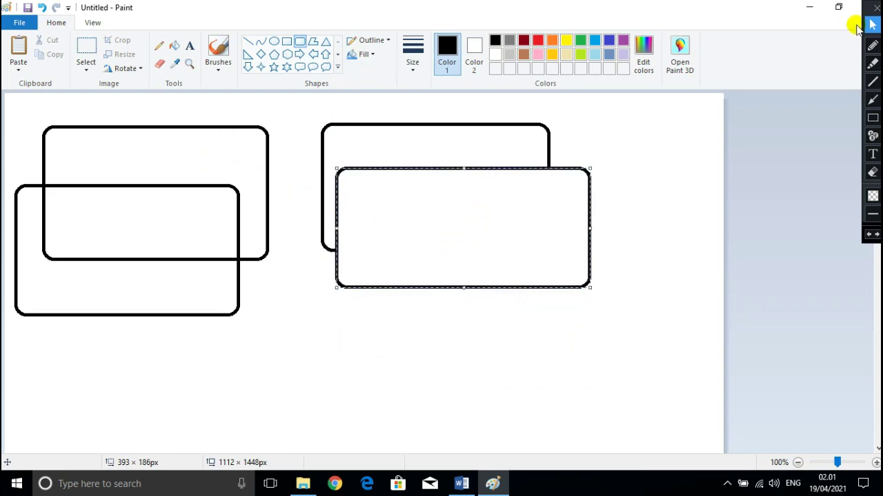
- Circle both overlapping pairs of rounded rectangles in red, erase the marks and return to the normal pointer
{"action": "left_click", "coordinate": [873, 44]}
{"action": "mouse_move", "coordinate": [206, 110]}
{"action": "left_mouse_down"}
{"action": "mouse_move", "coordinate": [65, 111]}
{"action": "mouse_move", "coordinate": [20, 122]}
{"action": "mouse_move", "coordinate": [3, 157]}
{"action": "mouse_move", "coordinate": [4, 222]}
{"action": "mouse_move", "coordinate": [8, 280]}
{"action": "mouse_move", "coordinate": [35, 349]}
{"action": "mouse_move", "coordinate": [200, 323]}
{"action": "mouse_move", "coordinate": [264, 296]}
{"action": "mouse_move", "coordinate": [290, 253]}
{"action": "mouse_move", "coordinate": [294, 175]}
{"action": "mouse_move", "coordinate": [275, 121]}
{"action": "mouse_move", "coordinate": [205, 111]}
{"action": "left_mouse_up"}
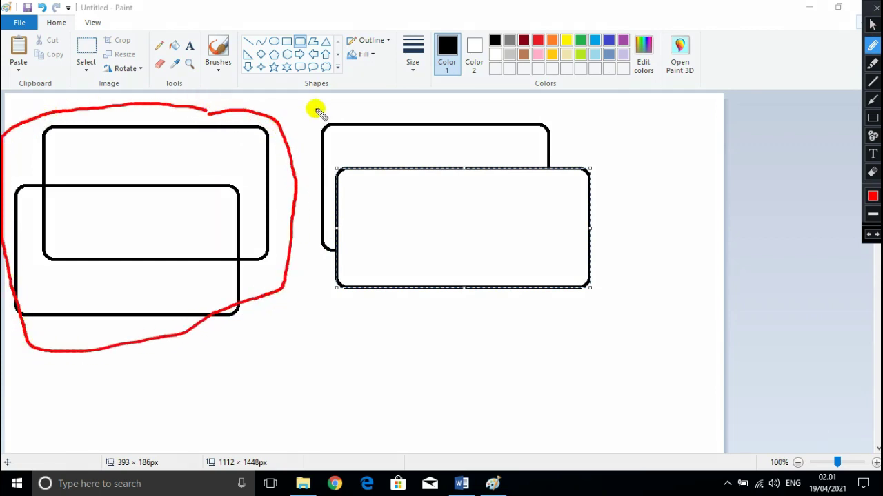
{"action": "mouse_move", "coordinate": [306, 105]}
{"action": "left_mouse_down"}
{"action": "mouse_move", "coordinate": [327, 319]}
{"action": "mouse_move", "coordinate": [658, 316]}
{"action": "mouse_move", "coordinate": [632, 122]}
{"action": "mouse_move", "coordinate": [471, 118]}
{"action": "left_mouse_up"}
{"action": "mouse_move", "coordinate": [417, 126]}
{"action": "left_mouse_down"}
{"action": "mouse_move", "coordinate": [336, 131]}
{"action": "mouse_move", "coordinate": [302, 108]}
{"action": "left_mouse_up"}
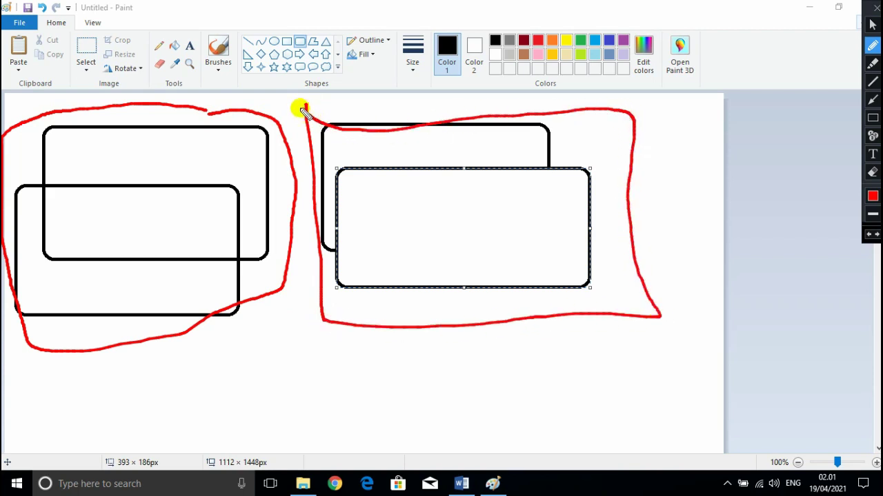
{"action": "left_click", "coordinate": [873, 172]}
{"action": "mouse_move", "coordinate": [726, 347]}
{"action": "left_mouse_down"}
{"action": "mouse_move", "coordinate": [213, 165]}
{"action": "mouse_move", "coordinate": [3, 118]}
{"action": "mouse_move", "coordinate": [4, 73]}
{"action": "left_mouse_up"}
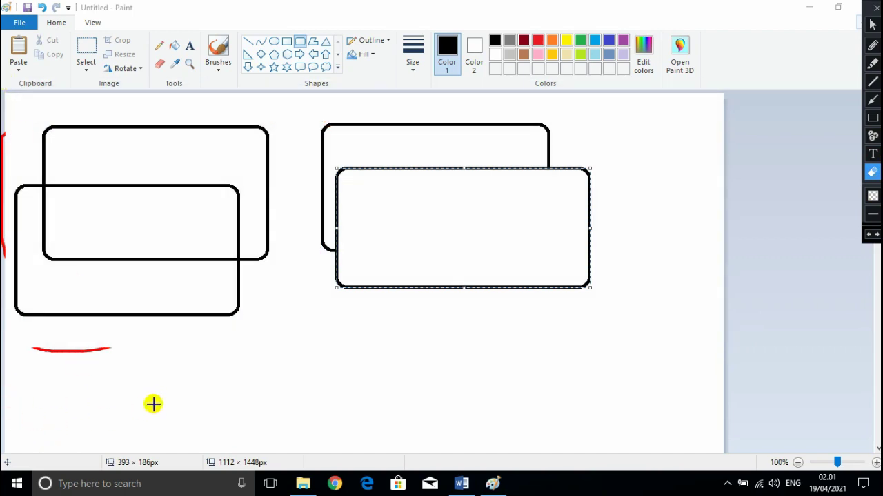
{"action": "mouse_move", "coordinate": [153, 404]}
{"action": "left_mouse_down"}
{"action": "mouse_move", "coordinate": [73, 268]}
{"action": "mouse_move", "coordinate": [2, 100]}
{"action": "left_mouse_up"}
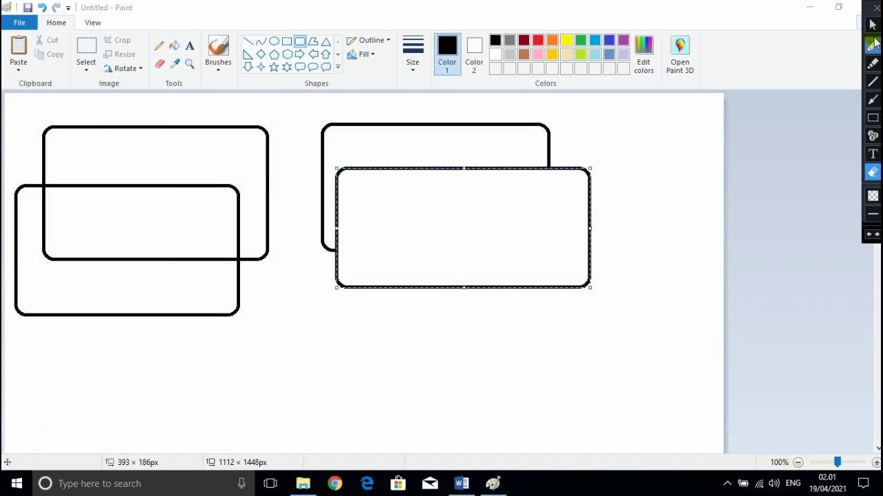
{"action": "left_click", "coordinate": [869, 26]}
- Cover all the shapes with a rounded rectangle of about 961 × 378 px and delete an area of about 1023 × 456 px around it
{"action": "left_click", "coordinate": [688, 175]}
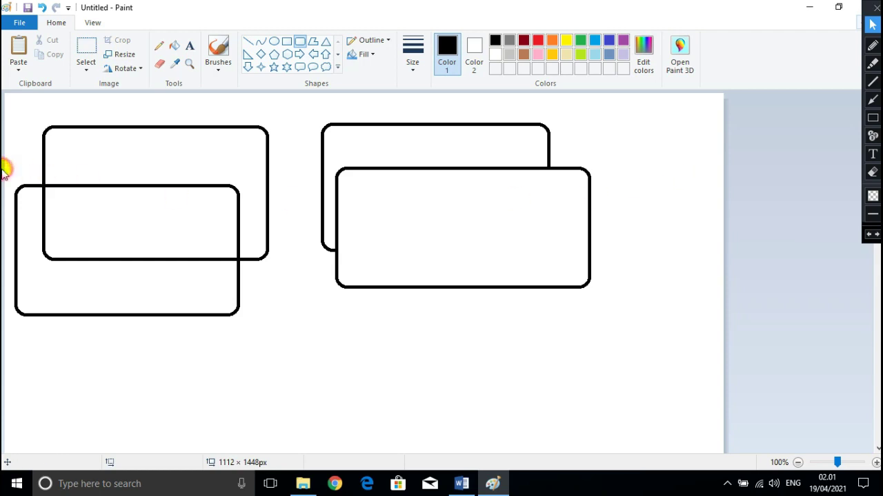
{"action": "left_click_drag", "start_coordinate": [7, 358], "coordinate": [627, 113]}
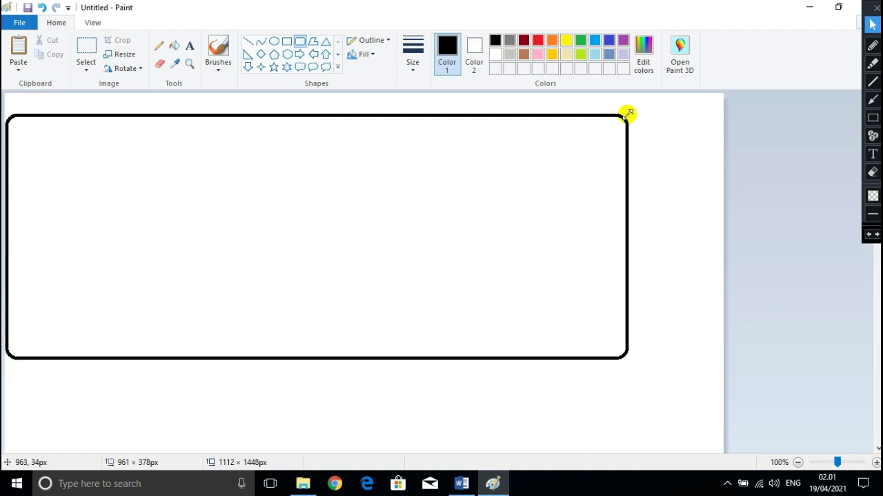
{"action": "left_click", "coordinate": [88, 49]}
{"action": "left_click_drag", "start_coordinate": [667, 394], "coordinate": [3, 100]}
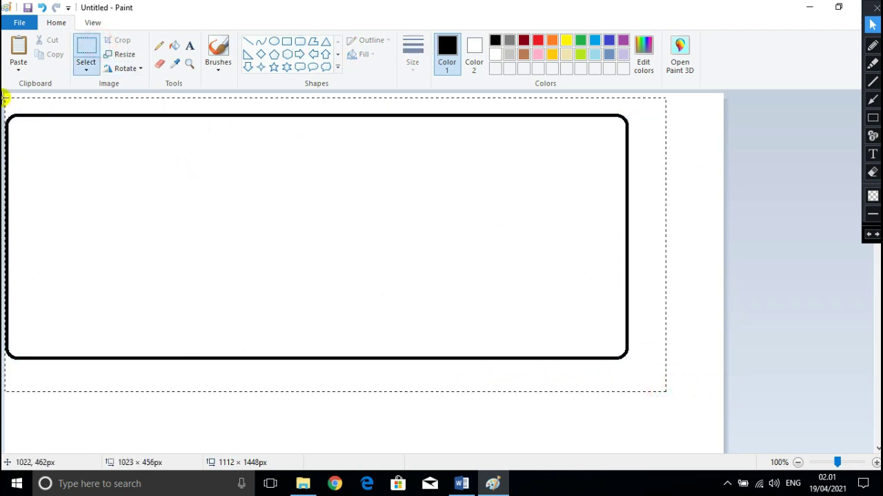
{"action": "left_click_drag", "start_coordinate": [4, 98], "coordinate": [4, 99]}
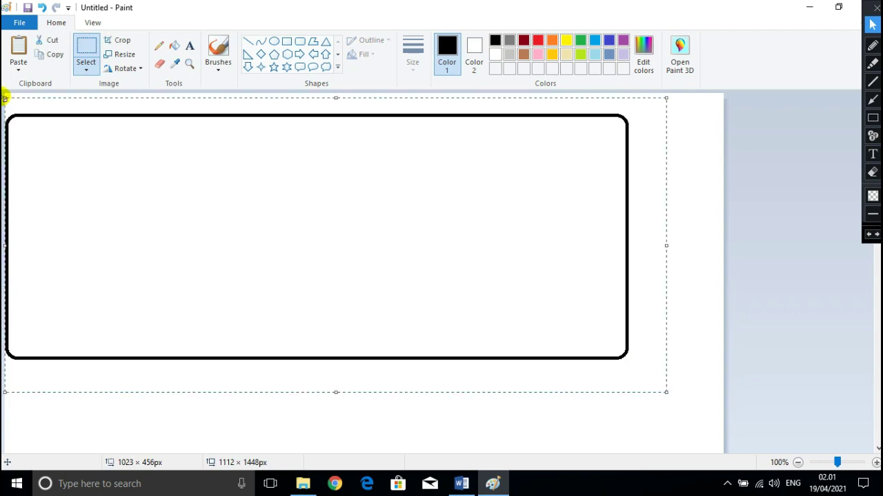
{"action": "key", "text": "Delete"}
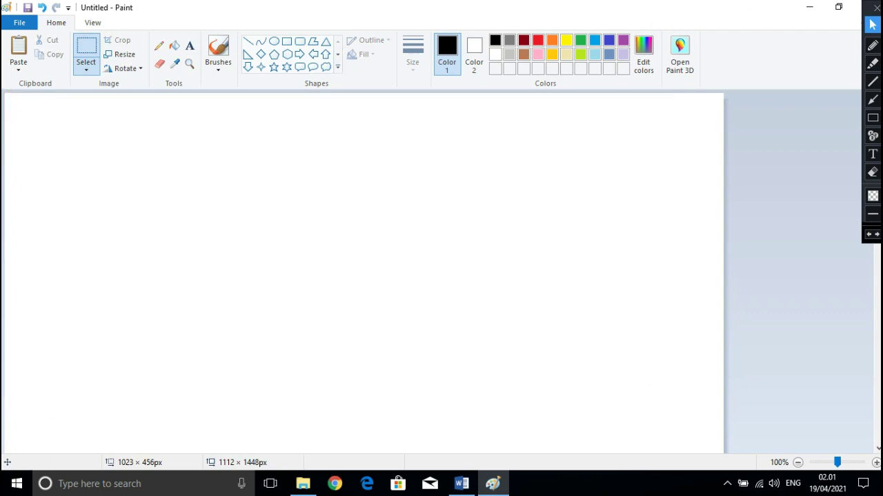
- Point a red annotation arrow at the curve shape, erase it and return to the normal pointer
{"action": "left_click", "coordinate": [872, 99]}
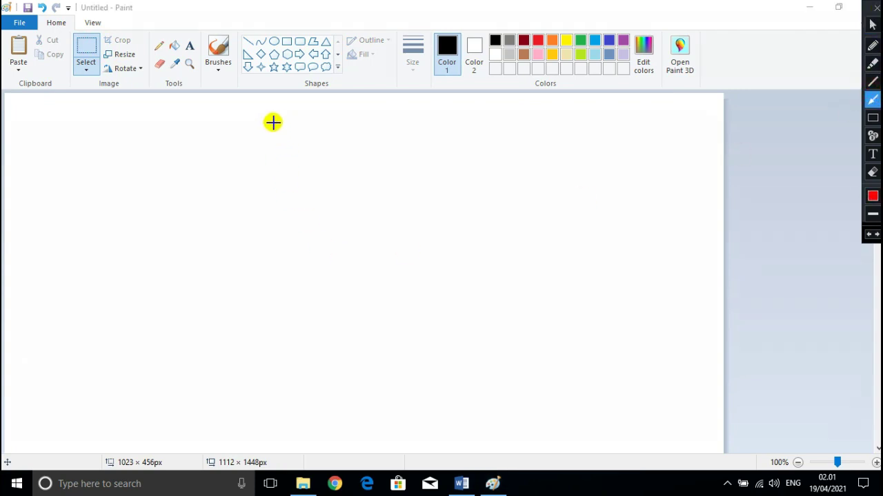
{"action": "left_click_drag", "start_coordinate": [272, 122], "coordinate": [260, 43]}
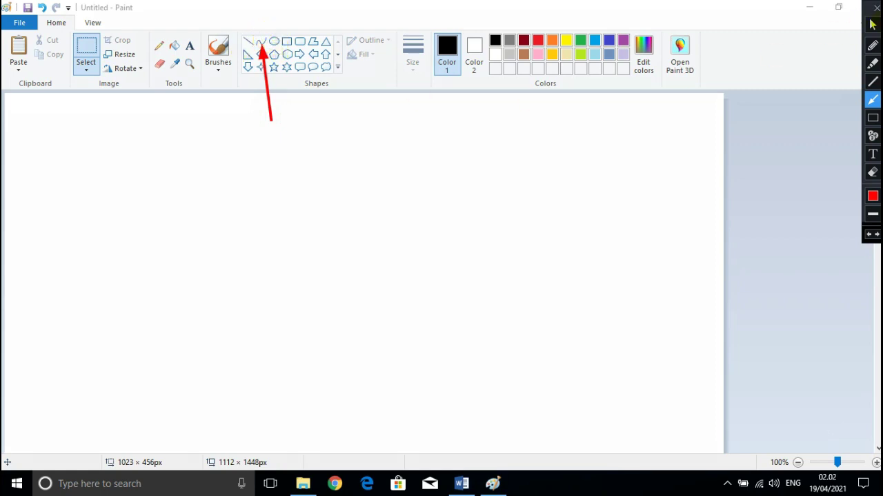
{"action": "left_click", "coordinate": [872, 25]}
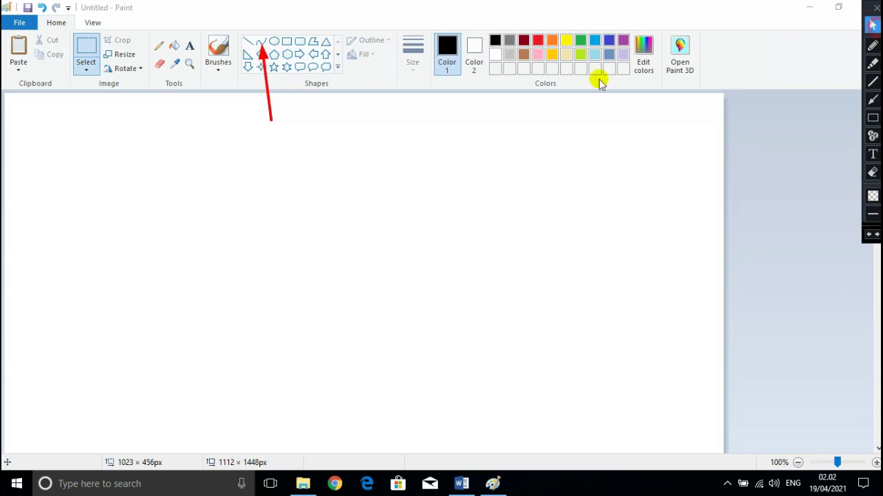
{"action": "left_click", "coordinate": [873, 173]}
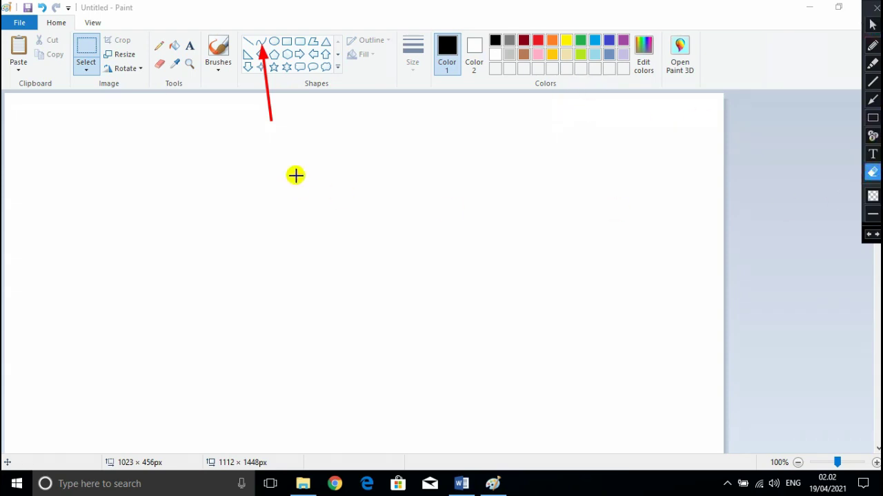
{"action": "left_click_drag", "start_coordinate": [292, 160], "coordinate": [230, 3]}
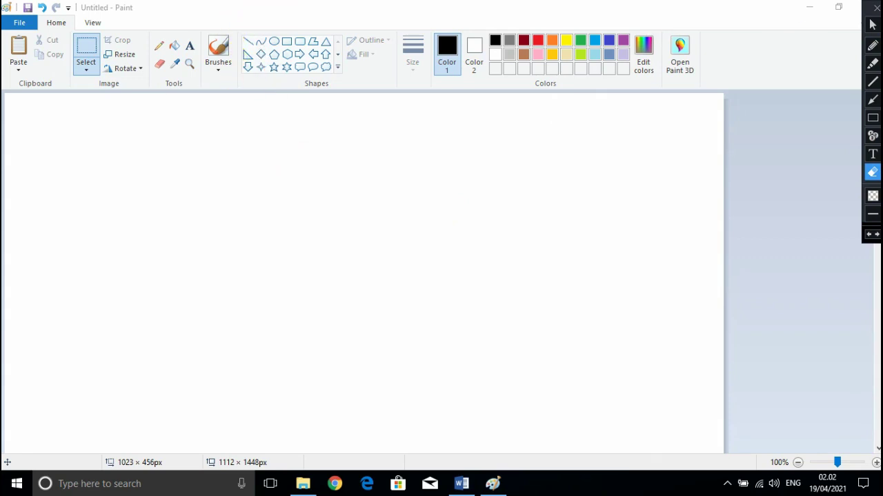
{"action": "left_click", "coordinate": [872, 26]}
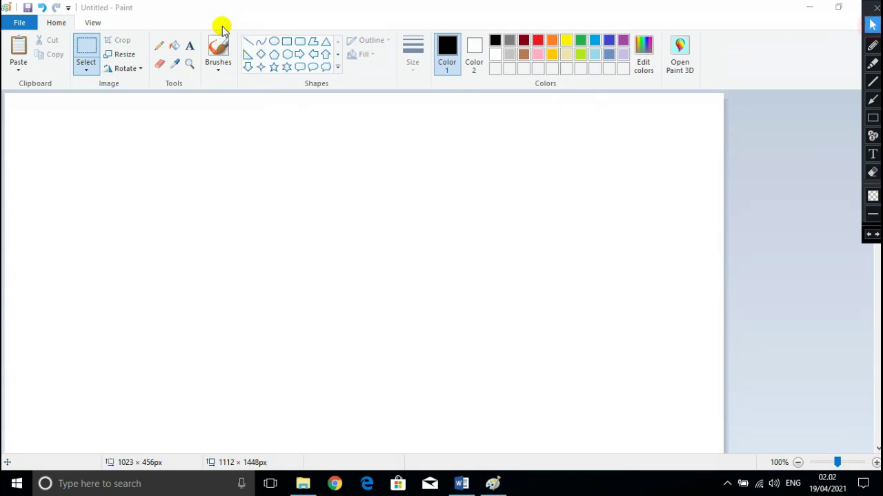
- Draw a line spanning about 278 × 206 px in the canvas's left part and bend it twice into an S-shaped curve
{"action": "left_click", "coordinate": [261, 42]}
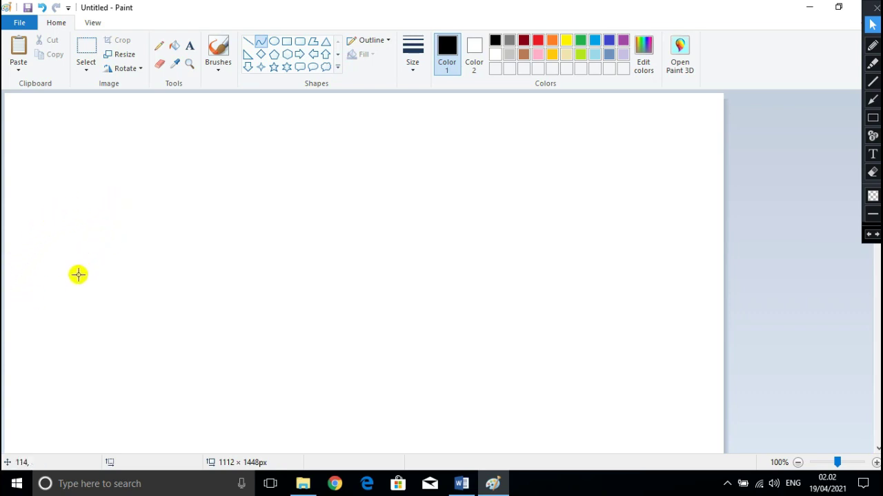
{"action": "left_click_drag", "start_coordinate": [77, 306], "coordinate": [84, 298]}
{"action": "left_click_drag", "start_coordinate": [109, 275], "coordinate": [255, 175]}
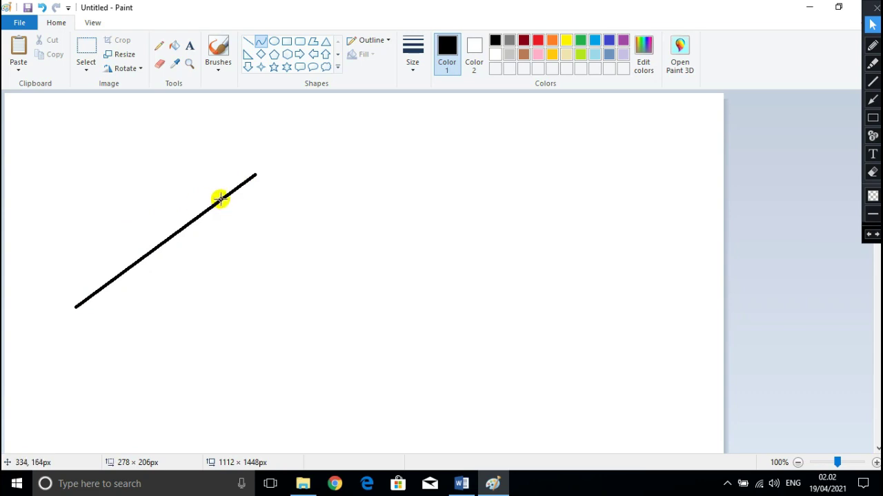
{"action": "left_click_drag", "start_coordinate": [219, 198], "coordinate": [198, 137]}
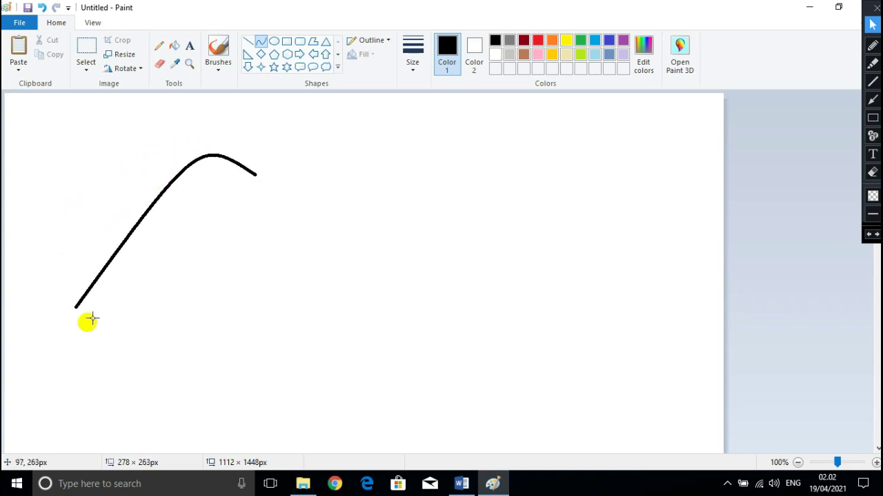
{"action": "left_click_drag", "start_coordinate": [126, 239], "coordinate": [179, 380]}
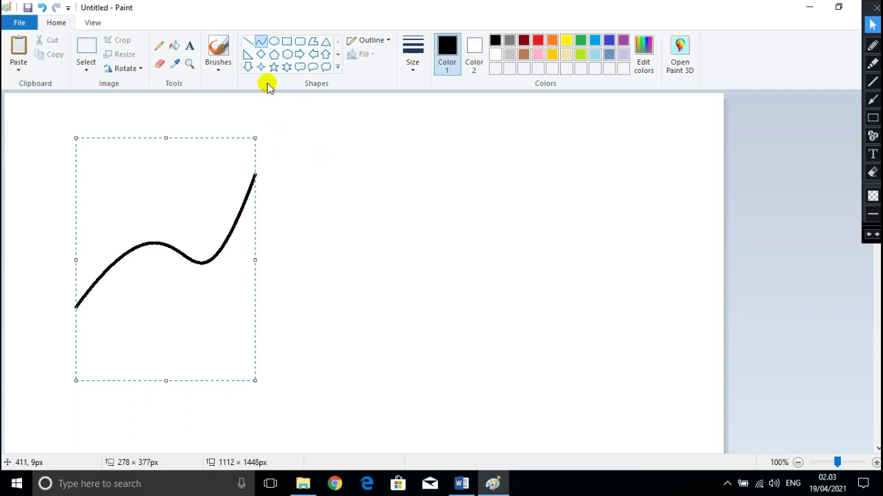
{"action": "left_click", "coordinate": [330, 133]}
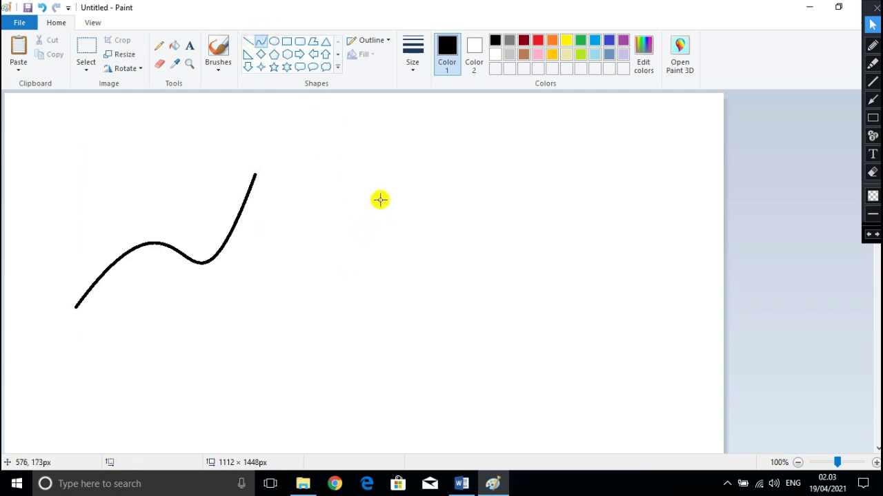
- Draw a second S-shaped curve to the right of the first, starting from a rising line spanning about 344 × 197 px
{"action": "left_click_drag", "start_coordinate": [354, 270], "coordinate": [577, 142]}
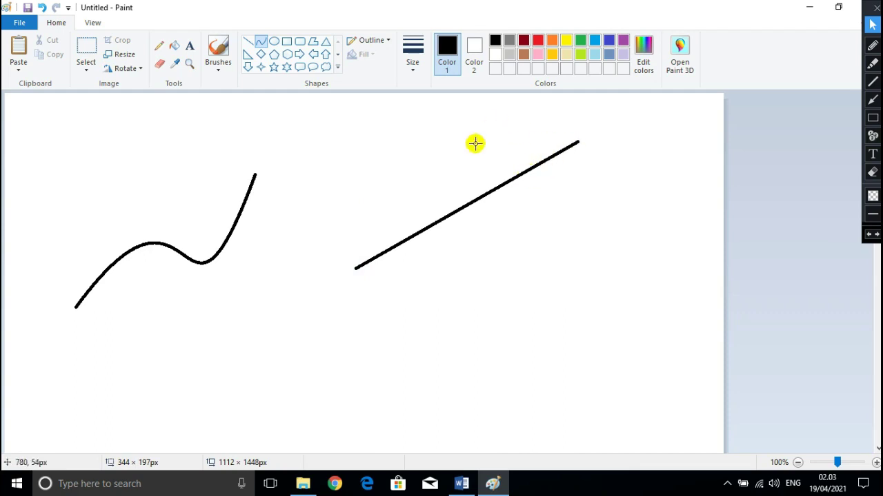
{"action": "left_click_drag", "start_coordinate": [531, 170], "coordinate": [445, 142]}
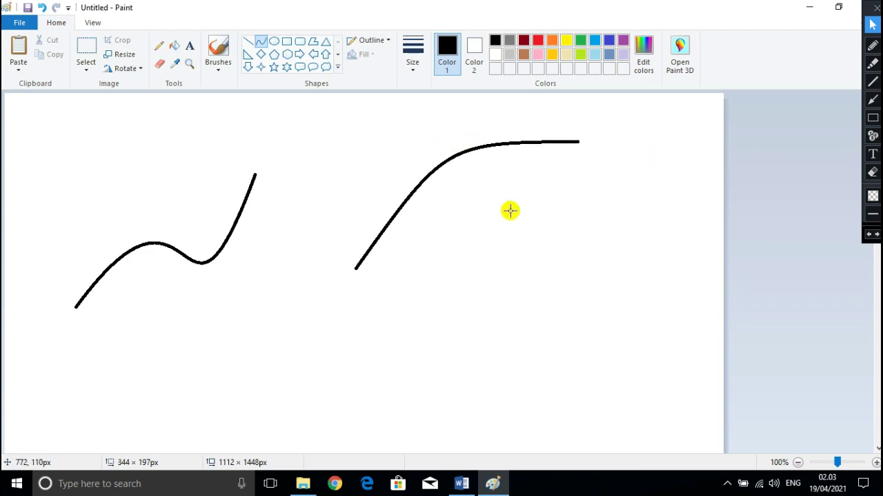
{"action": "left_click", "coordinate": [386, 221]}
{"action": "left_click_drag", "start_coordinate": [437, 236], "coordinate": [537, 291]}
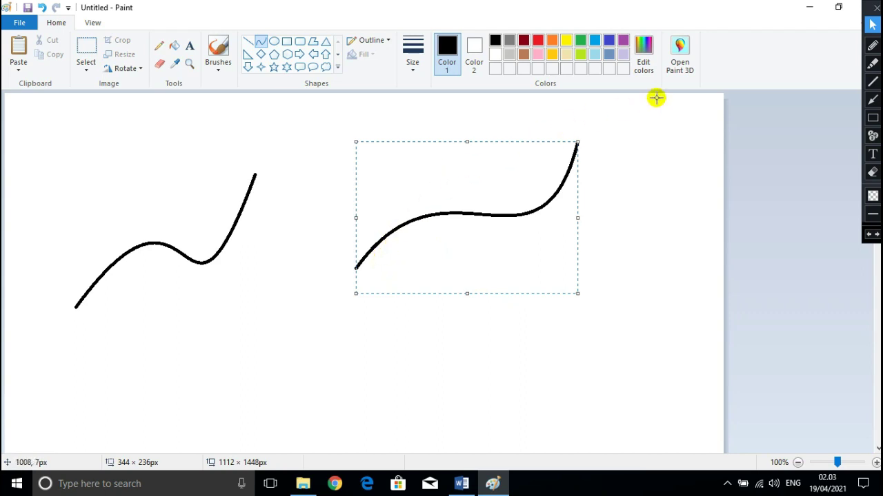
{"action": "left_click", "coordinate": [313, 213]}
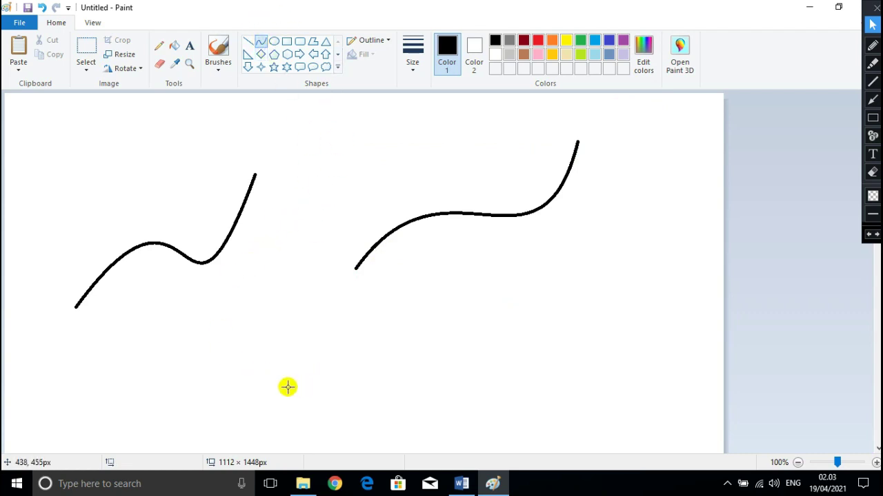
- Draw a leaf outline about 317 px wide below the curves, using an upper and a lower curve that share both endpoints
{"action": "left_click_drag", "start_coordinate": [272, 393], "coordinate": [479, 312]}
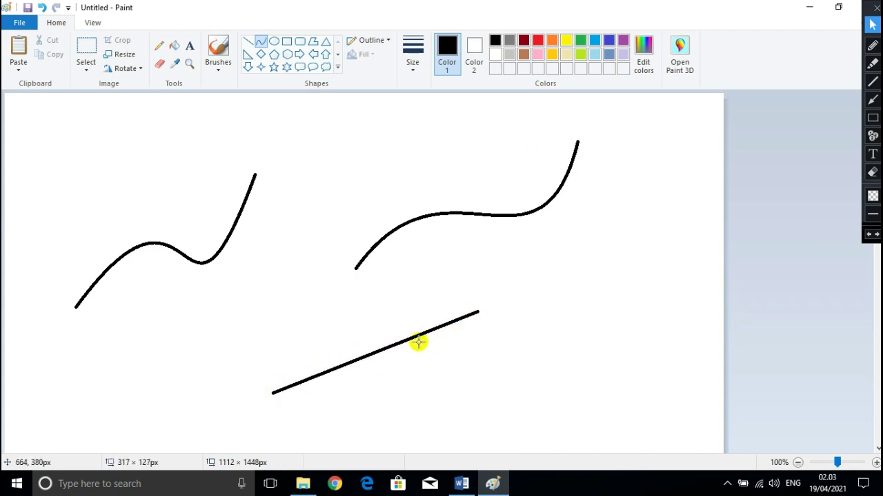
{"action": "left_click_drag", "start_coordinate": [394, 345], "coordinate": [328, 347]}
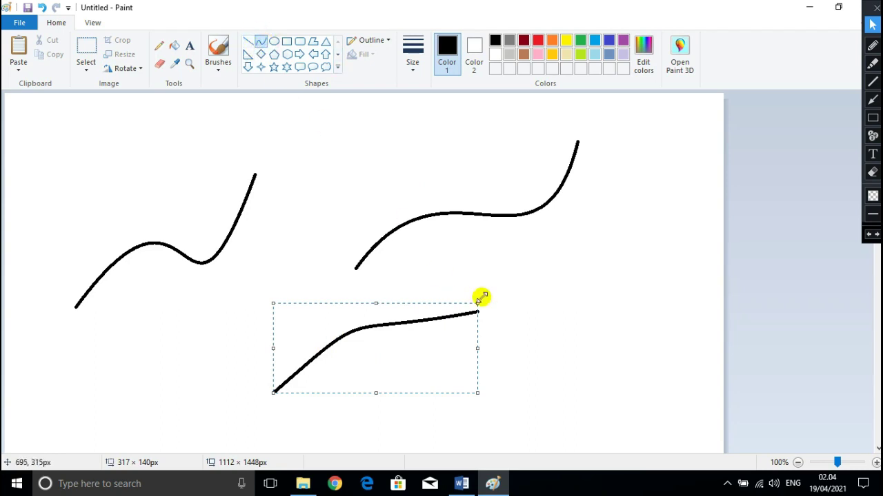
{"action": "left_click", "coordinate": [553, 296]}
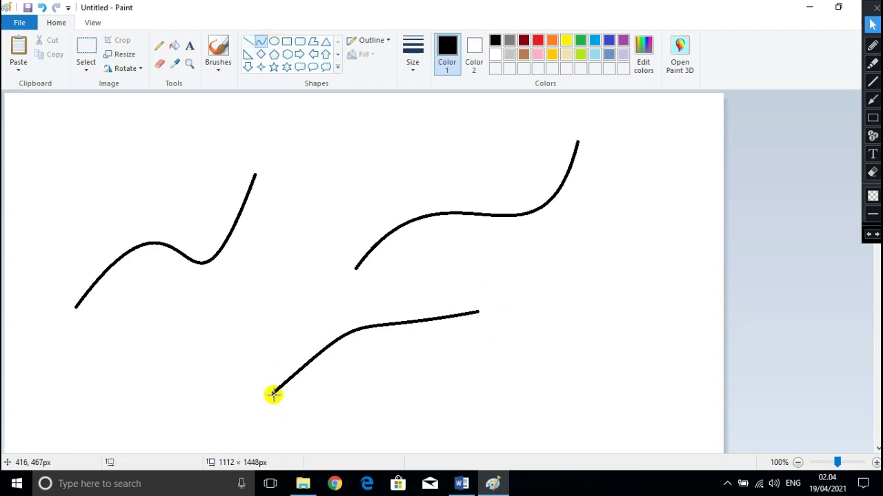
{"action": "left_click_drag", "start_coordinate": [273, 395], "coordinate": [477, 313]}
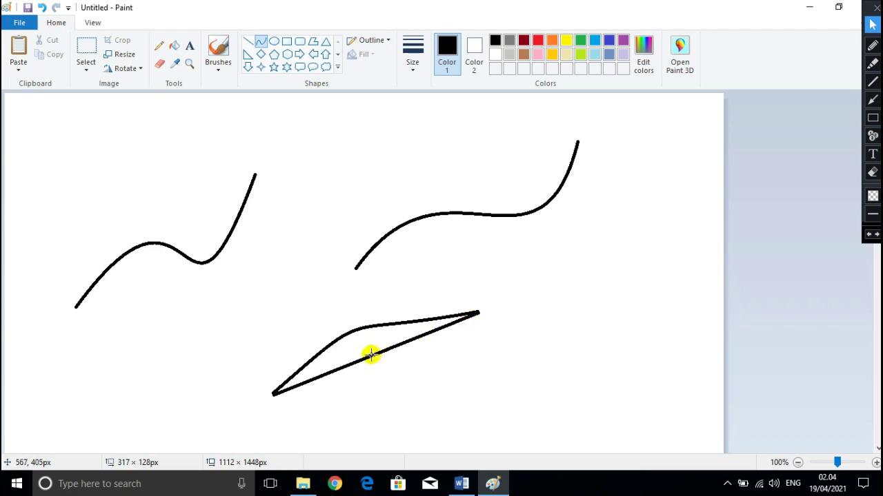
{"action": "mouse_move", "coordinate": [364, 358]}
{"action": "left_mouse_down"}
{"action": "mouse_move", "coordinate": [377, 407]}
{"action": "mouse_move", "coordinate": [394, 403]}
{"action": "mouse_move", "coordinate": [422, 366]}
{"action": "mouse_move", "coordinate": [415, 352]}
{"action": "mouse_move", "coordinate": [429, 357]}
{"action": "mouse_move", "coordinate": [440, 341]}
{"action": "mouse_move", "coordinate": [428, 361]}
{"action": "mouse_move", "coordinate": [444, 352]}
{"action": "mouse_move", "coordinate": [418, 339]}
{"action": "mouse_move", "coordinate": [392, 346]}
{"action": "left_mouse_up"}
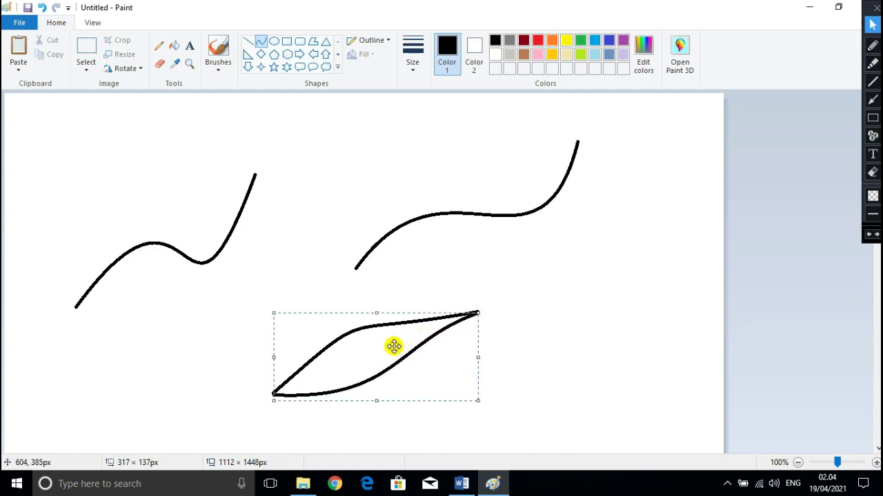
- Draw a straight line lengthwise through the leaf outline, spanning about 297 × 122 px
{"action": "left_click", "coordinate": [253, 42]}
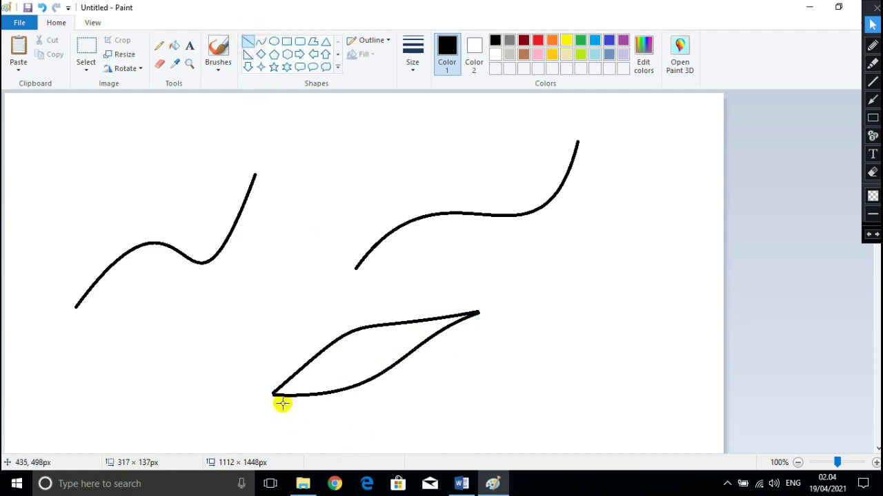
{"action": "left_click_drag", "start_coordinate": [274, 394], "coordinate": [466, 314]}
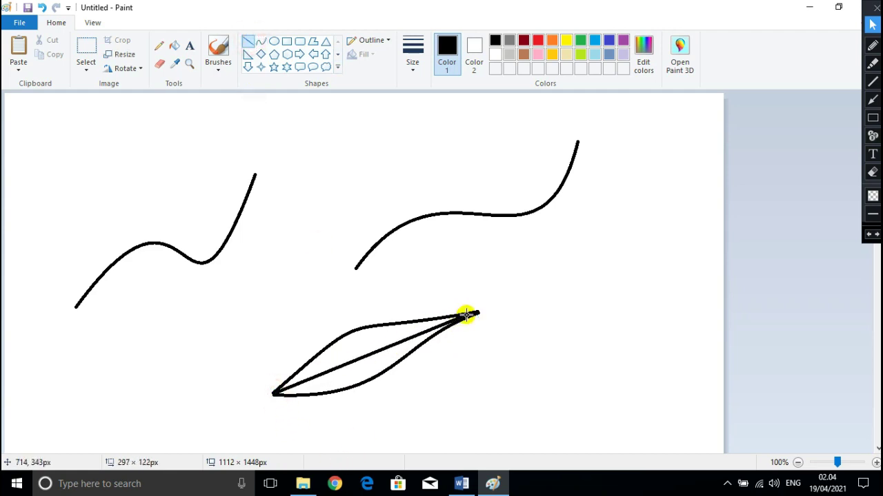
{"action": "left_click", "coordinate": [484, 395]}
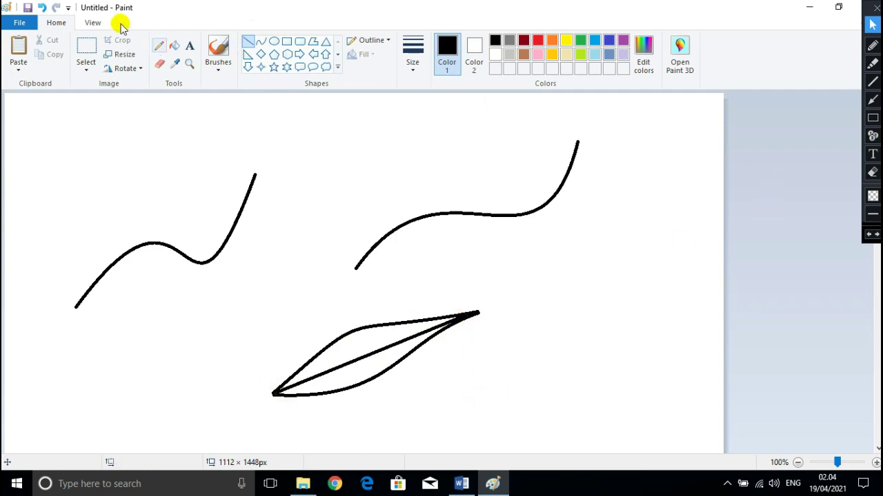
- Select an area of about 953 × 506 px around all the curves and the leaf and delete it
{"action": "left_click", "coordinate": [87, 45]}
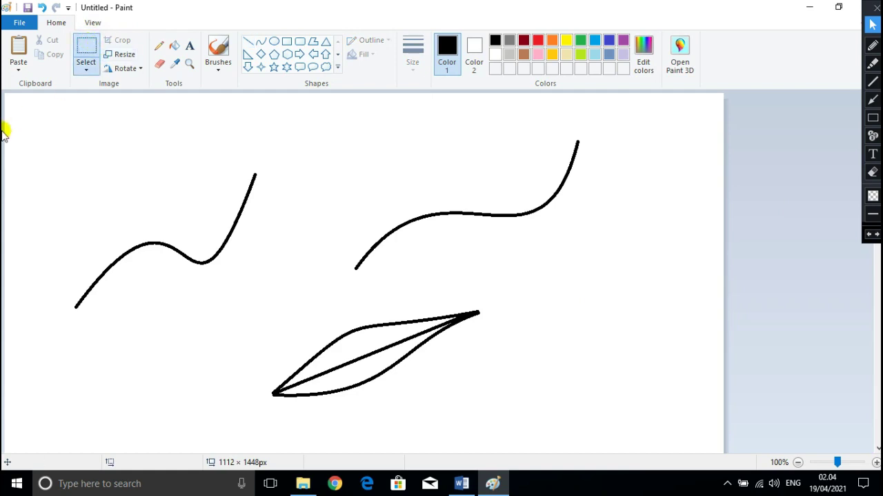
{"action": "left_click_drag", "start_coordinate": [16, 103], "coordinate": [630, 429]}
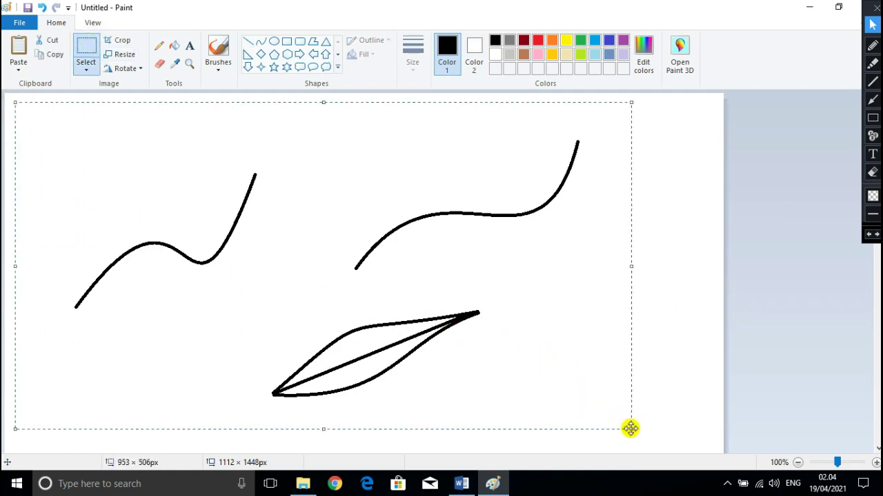
{"action": "key", "text": "Delete"}
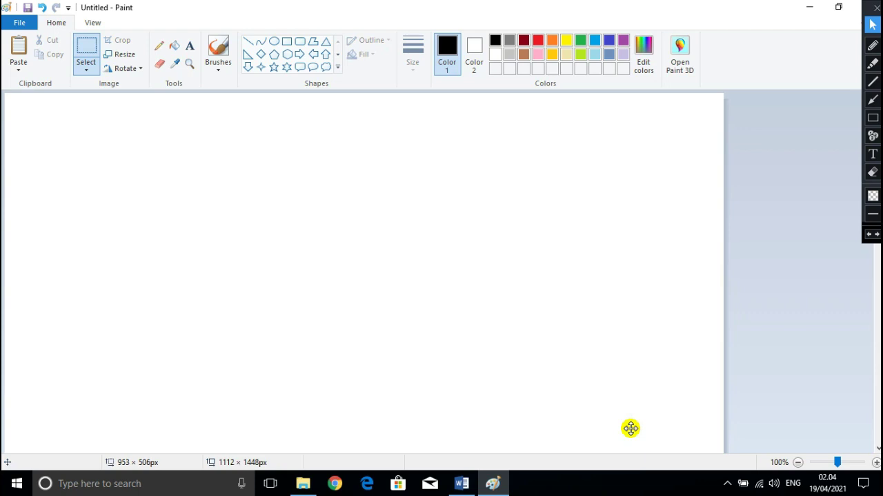
- Point a red annotation arrow at the polygon shape, erase it and return to the normal pointer
{"action": "left_click", "coordinate": [873, 100]}
{"action": "left_click_drag", "start_coordinate": [311, 138], "coordinate": [314, 43]}
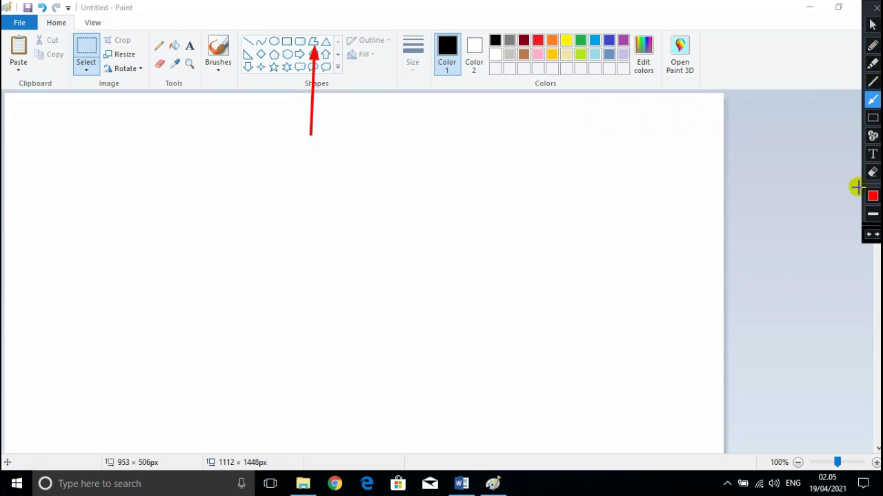
{"action": "left_click", "coordinate": [872, 172]}
{"action": "left_click_drag", "start_coordinate": [394, 194], "coordinate": [289, 9]}
{"action": "left_click", "coordinate": [873, 25]}
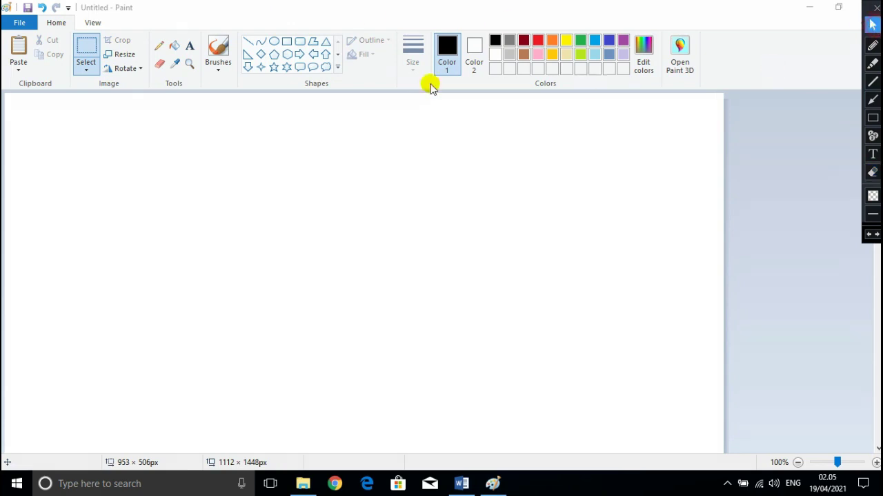
- Draw a closed five-sided polygon about 336 × 267 px in the canvas's left part
{"action": "left_click", "coordinate": [312, 41]}
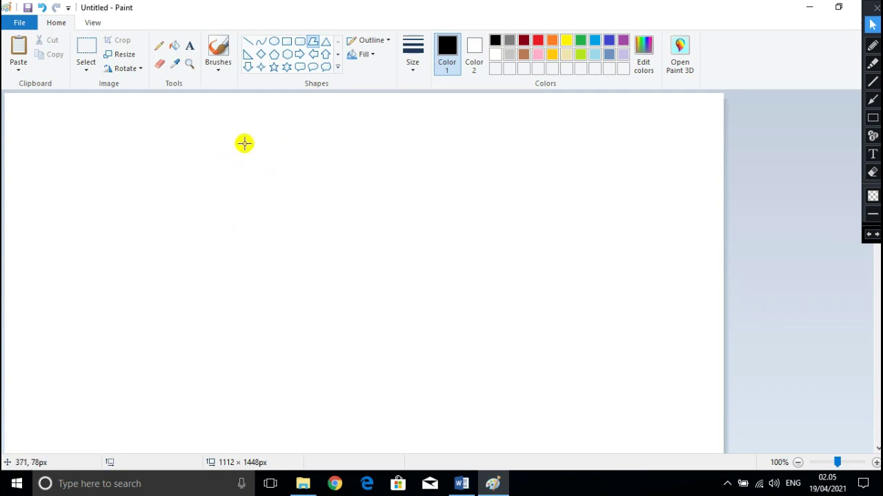
{"action": "left_click_drag", "start_coordinate": [252, 153], "coordinate": [134, 205]}
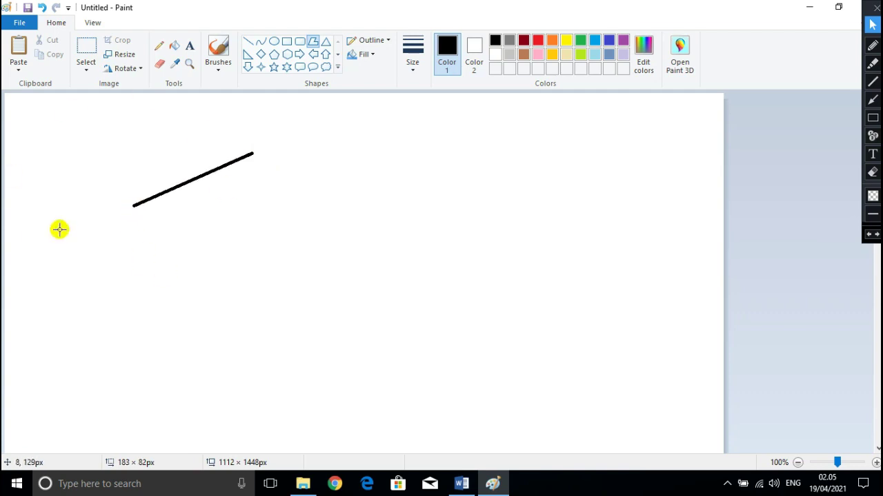
{"action": "left_click_drag", "start_coordinate": [133, 205], "coordinate": [160, 325]}
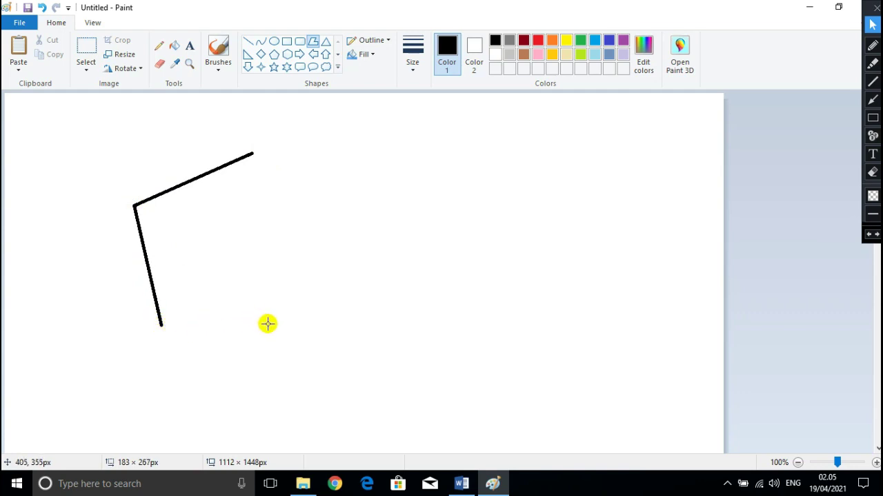
{"action": "left_click_drag", "start_coordinate": [268, 324], "coordinate": [351, 209]}
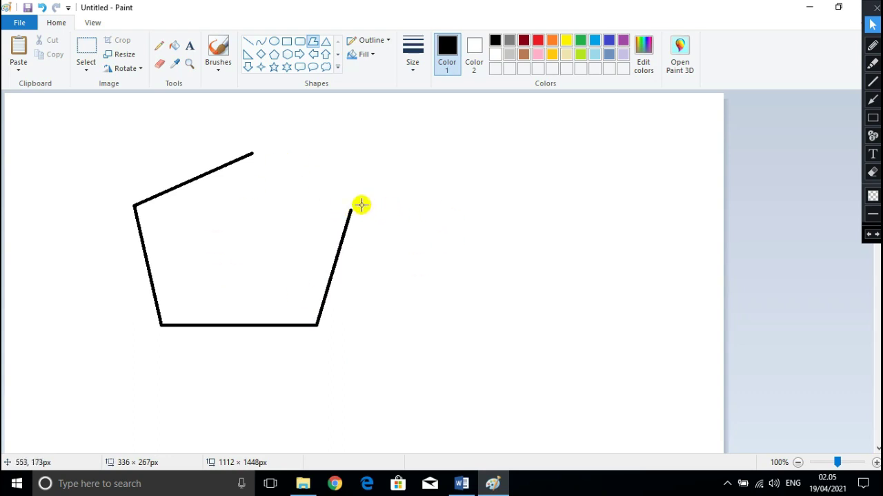
{"action": "left_click_drag", "start_coordinate": [341, 199], "coordinate": [251, 150]}
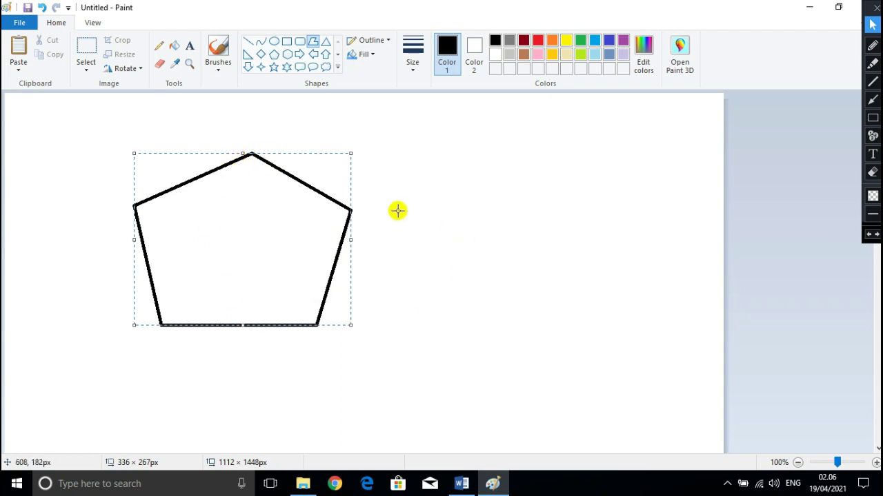
- Draw a closed eight-sided polygon about 326 × 295 px to the right of the pentagon
{"action": "left_click", "coordinate": [312, 40]}
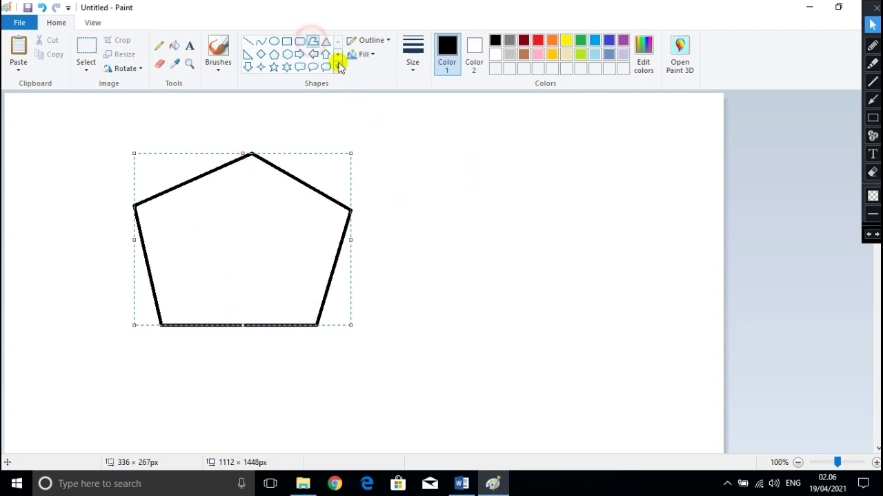
{"action": "mouse_move", "coordinate": [564, 127]}
{"action": "left_mouse_down"}
{"action": "mouse_move", "coordinate": [479, 131]}
{"action": "mouse_move", "coordinate": [439, 199]}
{"action": "mouse_move", "coordinate": [477, 299]}
{"action": "mouse_move", "coordinate": [551, 317]}
{"action": "mouse_move", "coordinate": [623, 294]}
{"action": "mouse_move", "coordinate": [636, 213]}
{"action": "mouse_move", "coordinate": [648, 216]}
{"action": "mouse_move", "coordinate": [618, 149]}
{"action": "mouse_move", "coordinate": [576, 134]}
{"action": "mouse_move", "coordinate": [564, 118]}
{"action": "mouse_move", "coordinate": [573, 147]}
{"action": "mouse_move", "coordinate": [575, 117]}
{"action": "mouse_move", "coordinate": [563, 125]}
{"action": "left_mouse_up"}
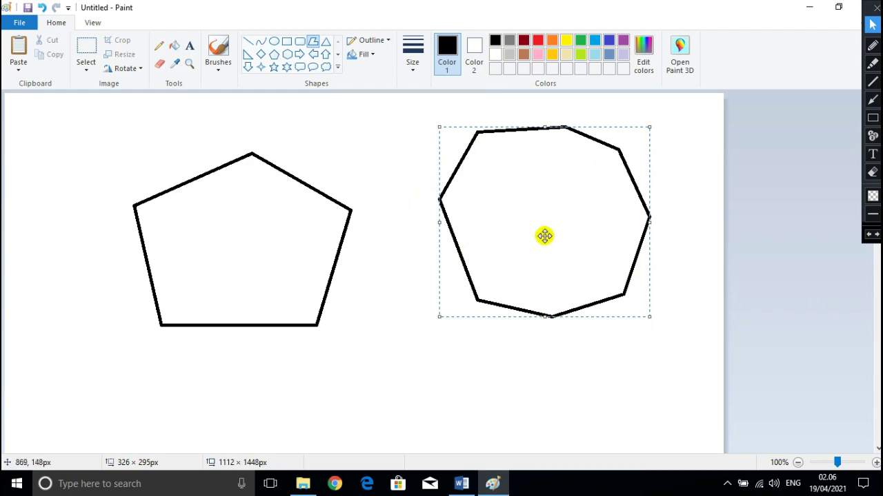
- Select an area of about 917 × 453 px around both polygons and delete it
{"action": "left_click", "coordinate": [86, 49]}
{"action": "left_click_drag", "start_coordinate": [86, 99], "coordinate": [678, 391]}
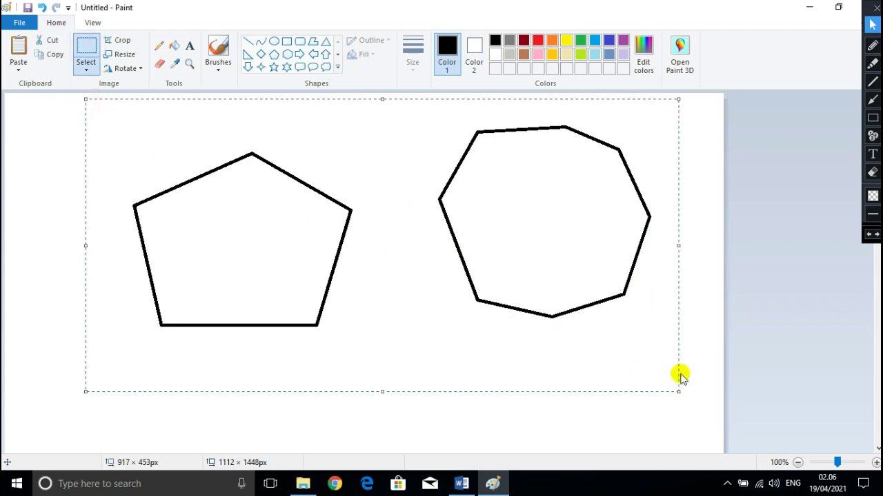
{"action": "key", "text": "Delete"}
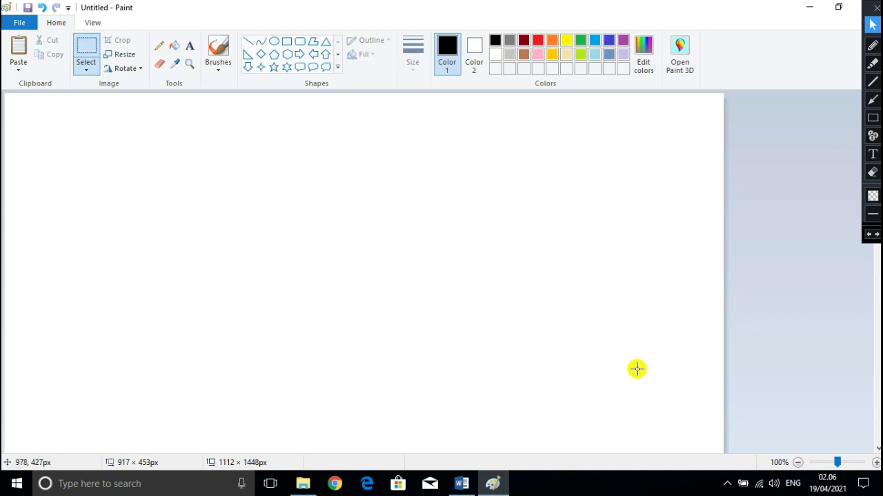
- Point a red annotation arrow at the Oval shape, erase it and return to the normal pointer
{"action": "left_click", "coordinate": [872, 100]}
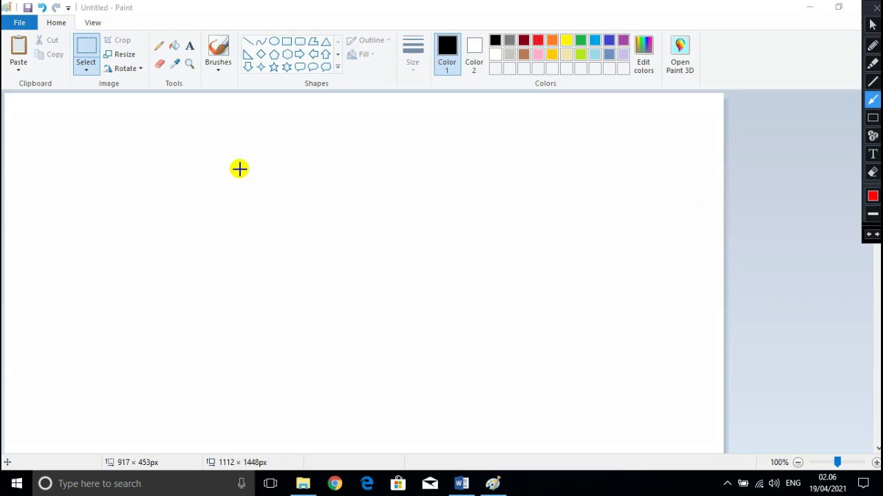
{"action": "left_click_drag", "start_coordinate": [239, 168], "coordinate": [274, 45]}
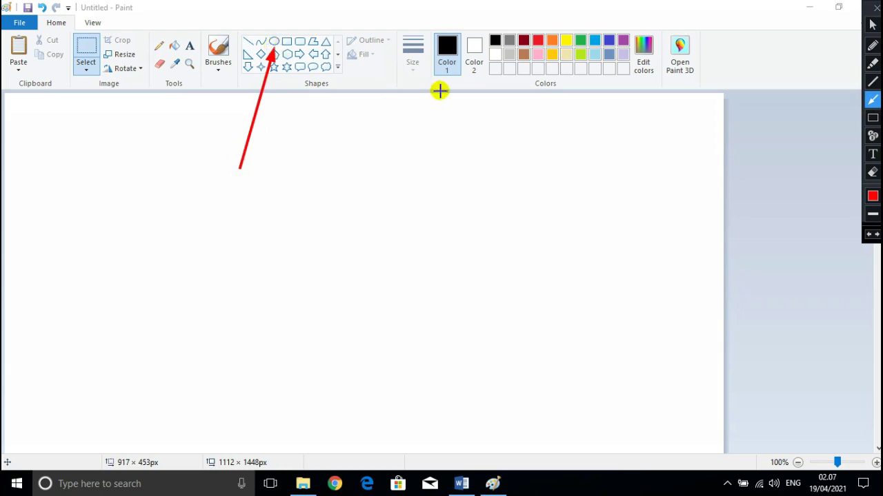
{"action": "left_click", "coordinate": [868, 22]}
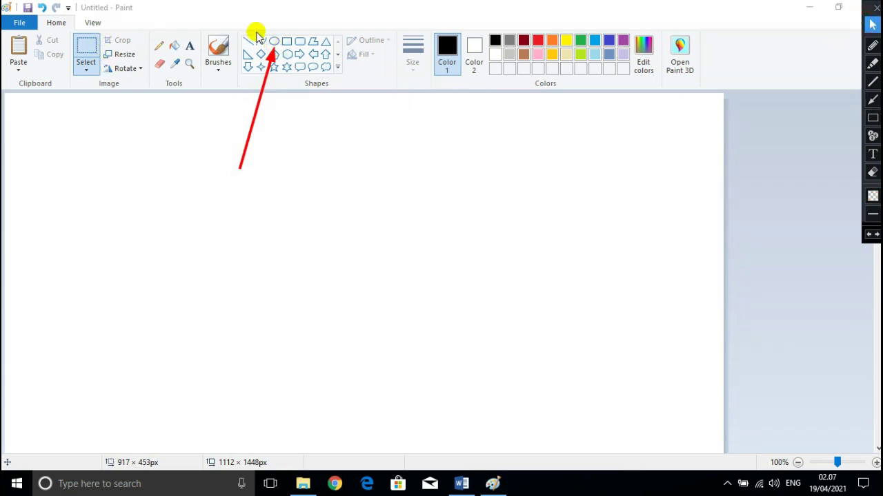
{"action": "left_click", "coordinate": [278, 40]}
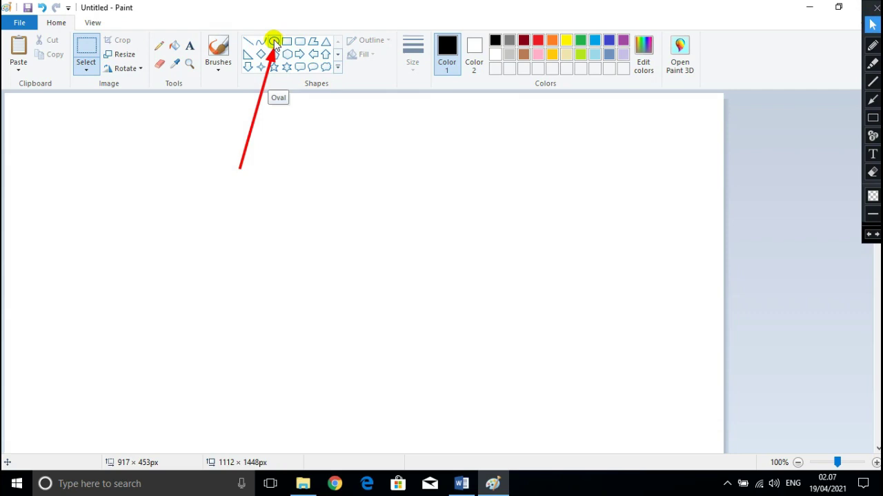
{"action": "left_click", "coordinate": [872, 172]}
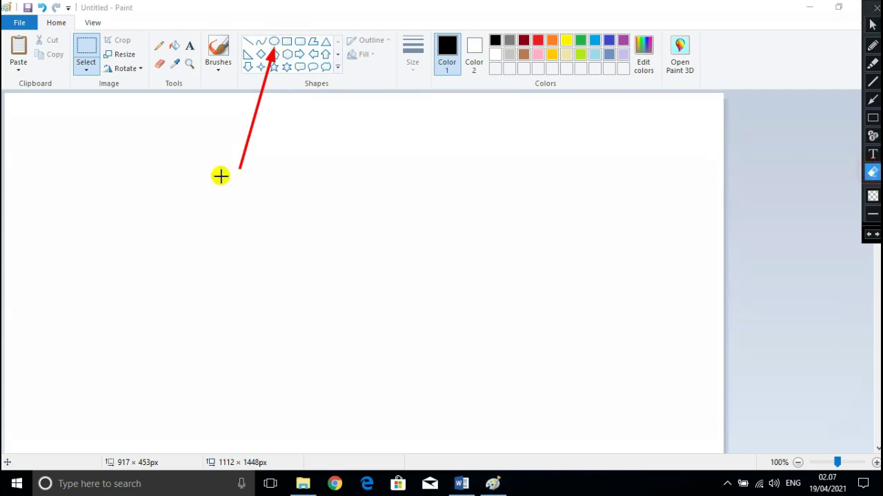
{"action": "left_click_drag", "start_coordinate": [202, 186], "coordinate": [307, 14]}
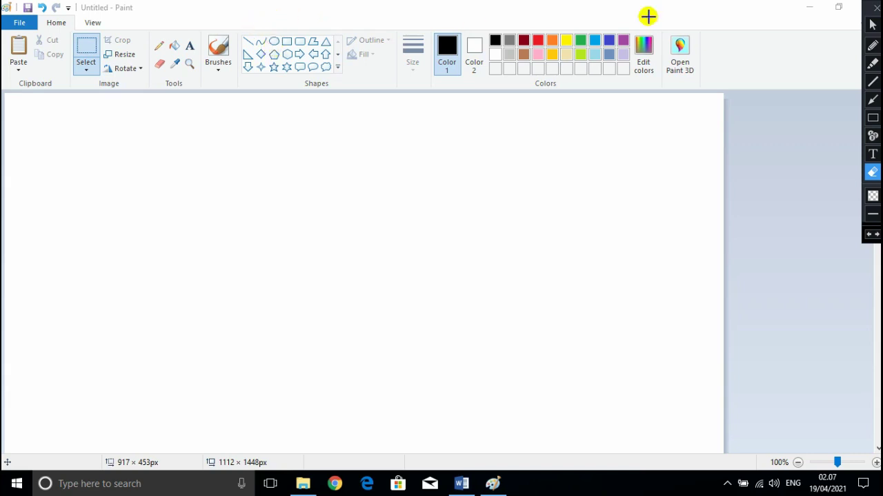
{"action": "left_click", "coordinate": [872, 25]}
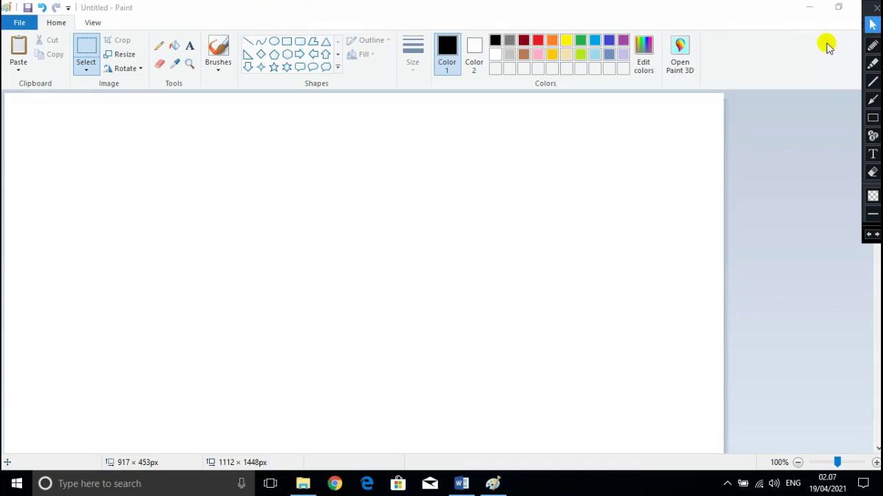
- Draw a circle of about 197 × 195 px in the canvas's upper-left area and set its fill to No fill
{"action": "left_click", "coordinate": [273, 43]}
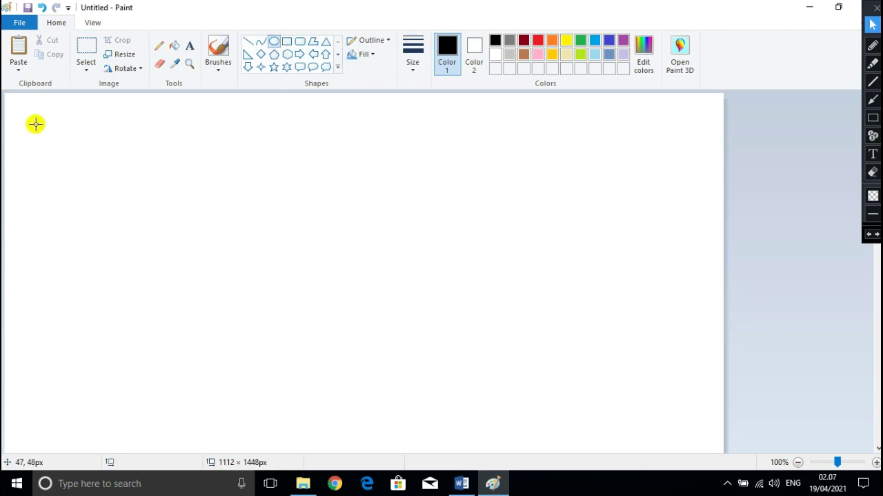
{"action": "left_click_drag", "start_coordinate": [35, 125], "coordinate": [164, 249]}
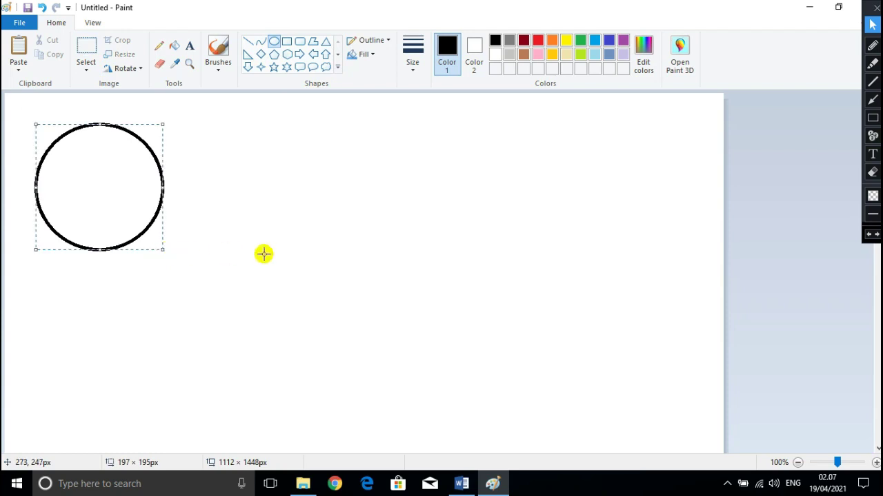
{"action": "left_click", "coordinate": [364, 54]}
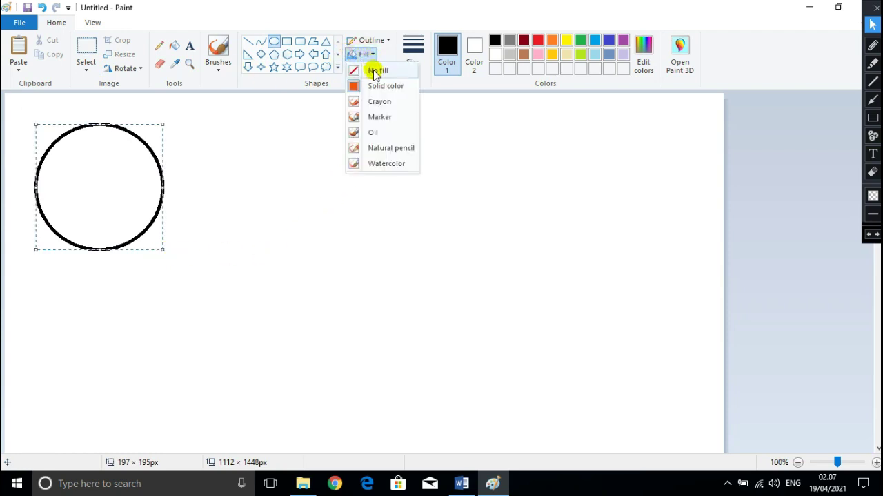
{"action": "left_click", "coordinate": [374, 72]}
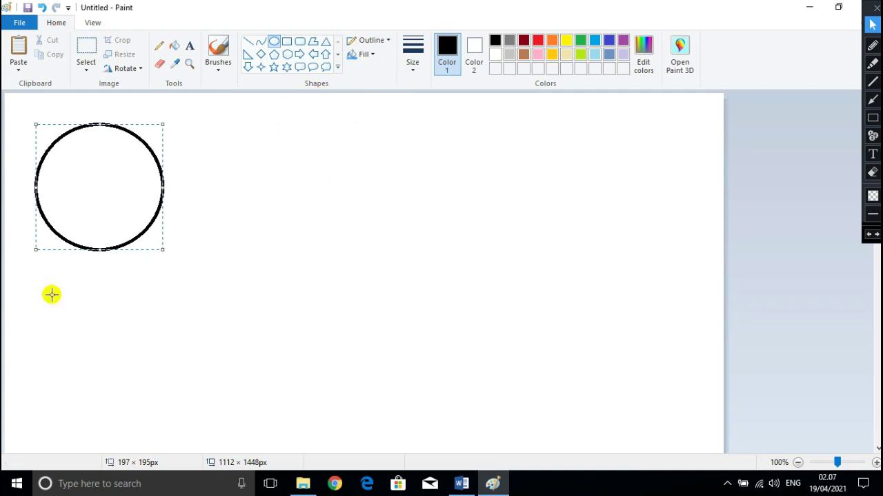
{"action": "left_click_drag", "start_coordinate": [43, 271], "coordinate": [176, 401]}
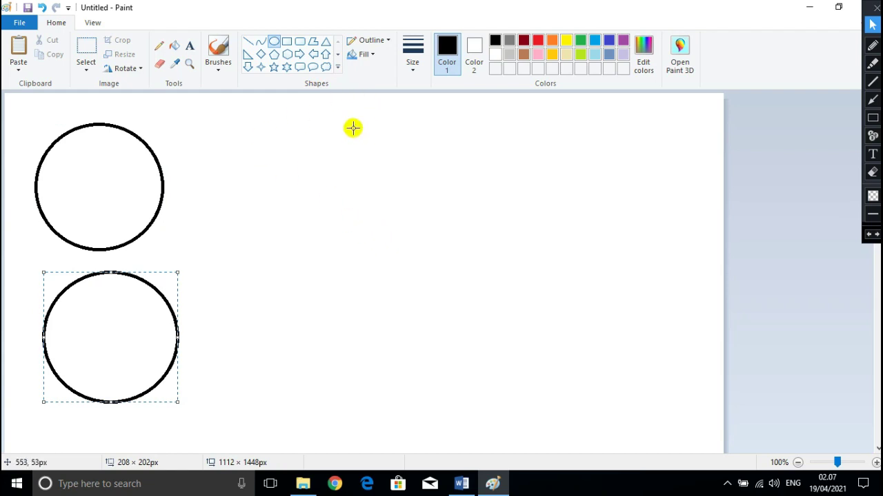
{"action": "left_click_drag", "start_coordinate": [320, 125], "coordinate": [414, 223]}
{"action": "left_click", "coordinate": [42, 7]}
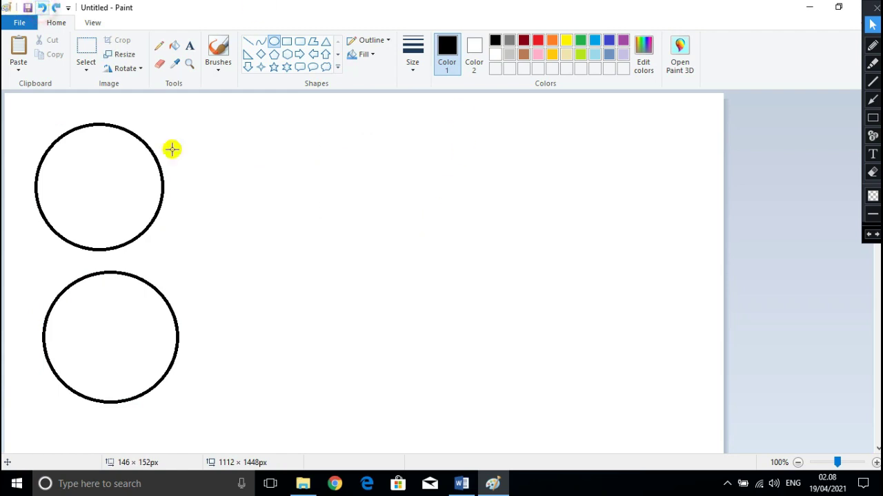
{"action": "left_click_drag", "start_coordinate": [19, 263], "coordinate": [204, 406]}
{"action": "left_click", "coordinate": [41, 7]}
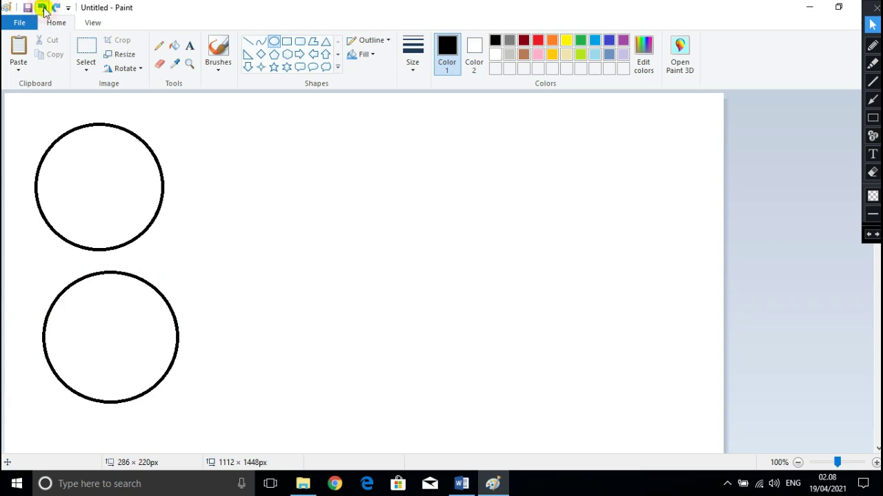
{"action": "left_click", "coordinate": [41, 7]}
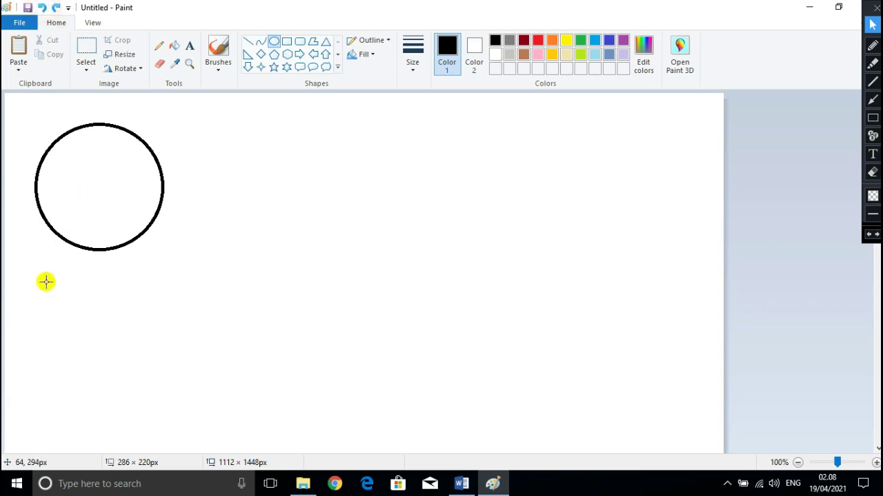
- Draw an unfilled circle of about 225 × 226 px below the first one and move it up to overlap that circle
{"action": "left_click_drag", "start_coordinate": [45, 279], "coordinate": [194, 423]}
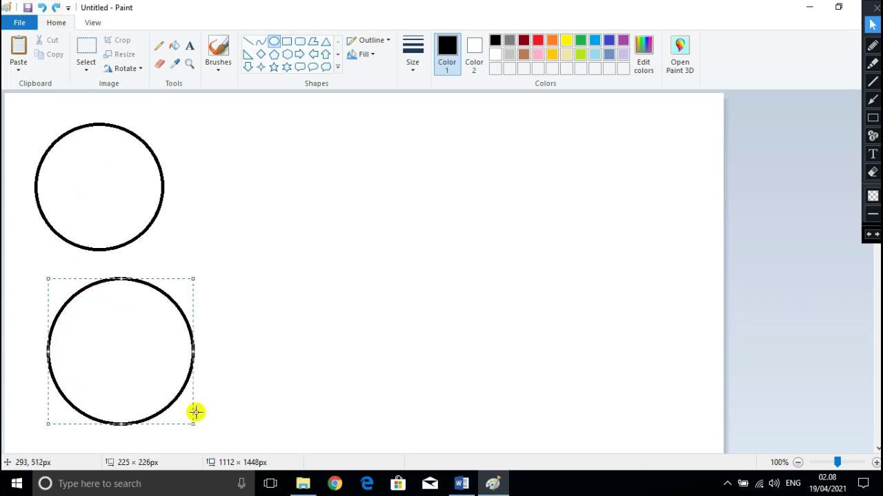
{"action": "left_click_drag", "start_coordinate": [122, 347], "coordinate": [100, 243]}
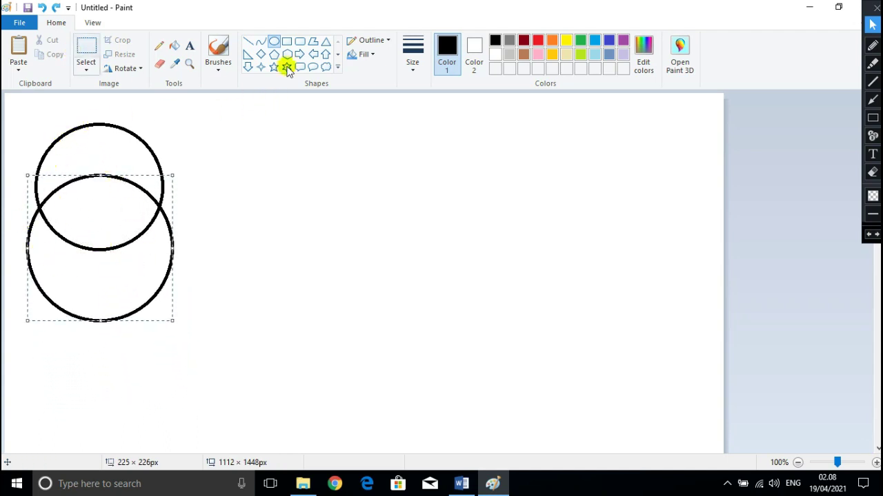
- Draw an oval of about 277 × 264 px to the right of the overlapping circles and set its fill to Solid color
{"action": "left_click", "coordinate": [272, 41]}
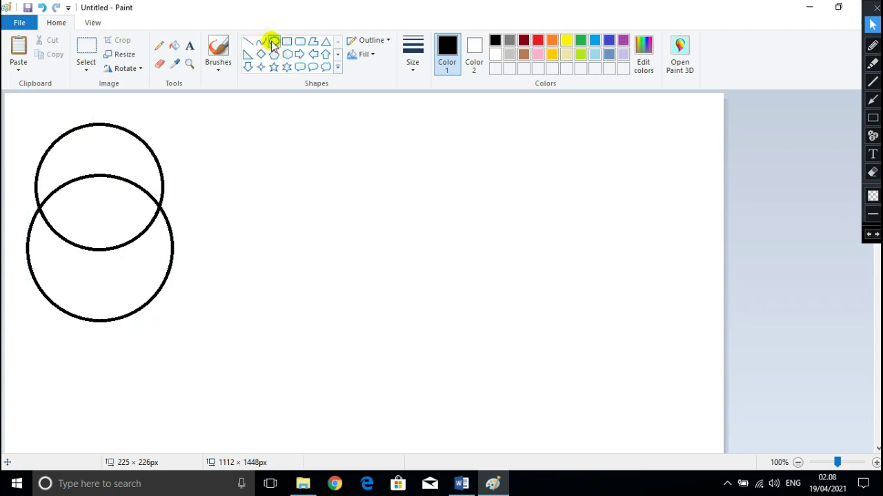
{"action": "left_click_drag", "start_coordinate": [321, 114], "coordinate": [499, 286]}
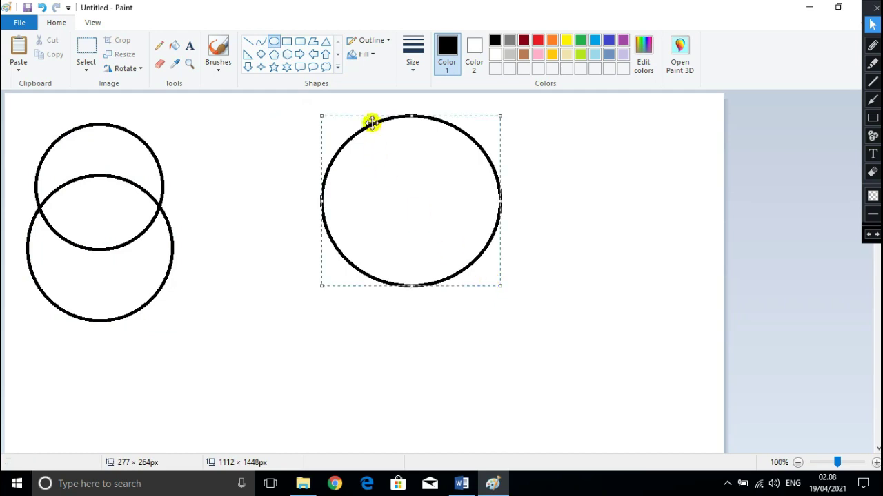
{"action": "left_click", "coordinate": [364, 55]}
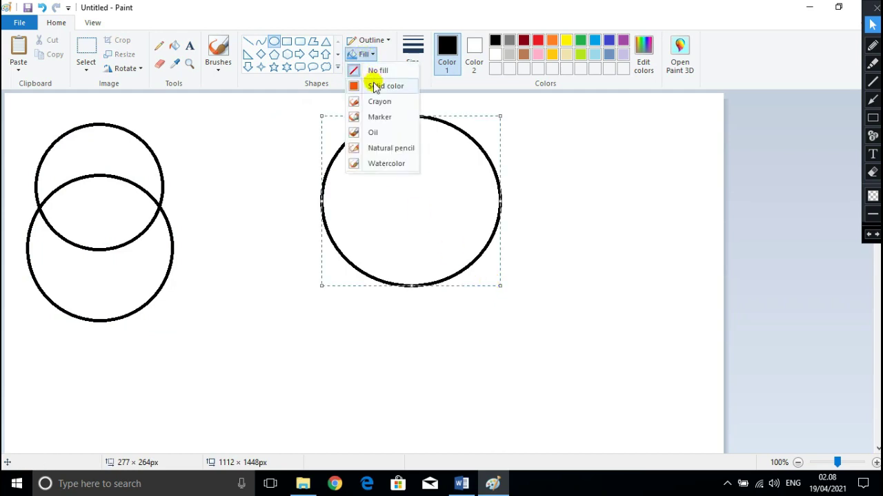
{"action": "left_click", "coordinate": [374, 87]}
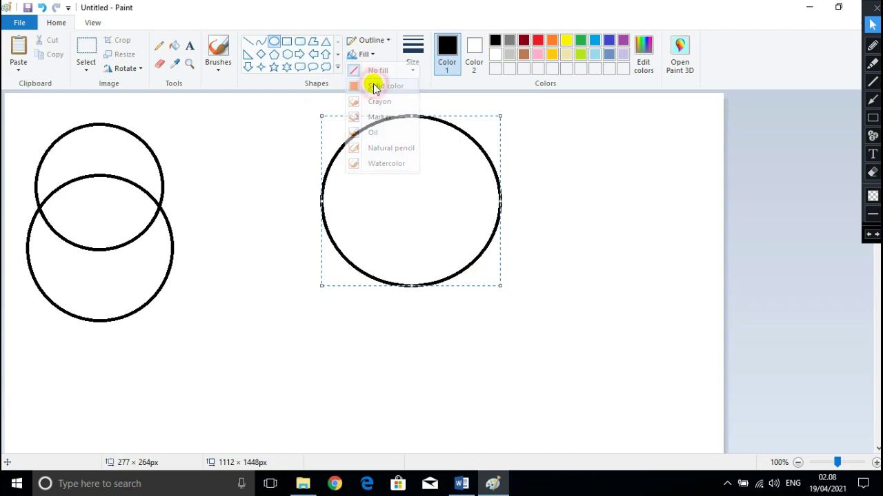
- Draw a solid-filled oval of about 283 × 262 px below the large oval and move it up to overlap that oval
{"action": "left_click", "coordinate": [275, 43]}
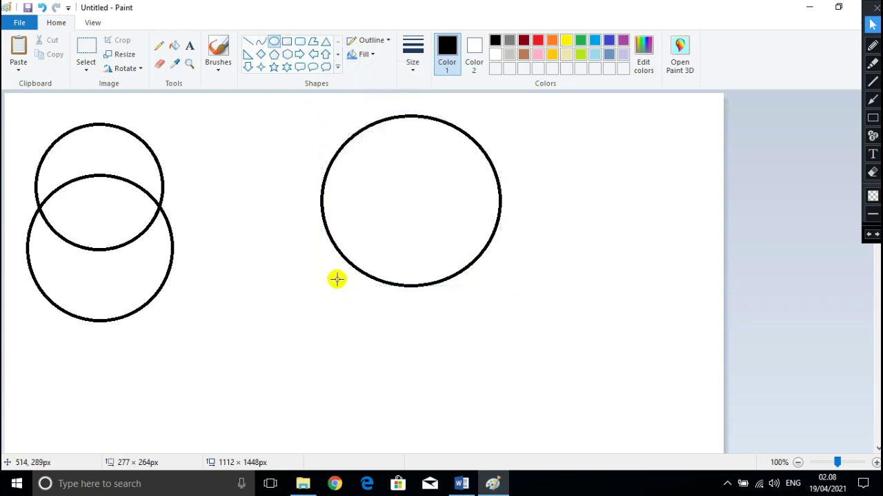
{"action": "left_click_drag", "start_coordinate": [337, 279], "coordinate": [519, 448]}
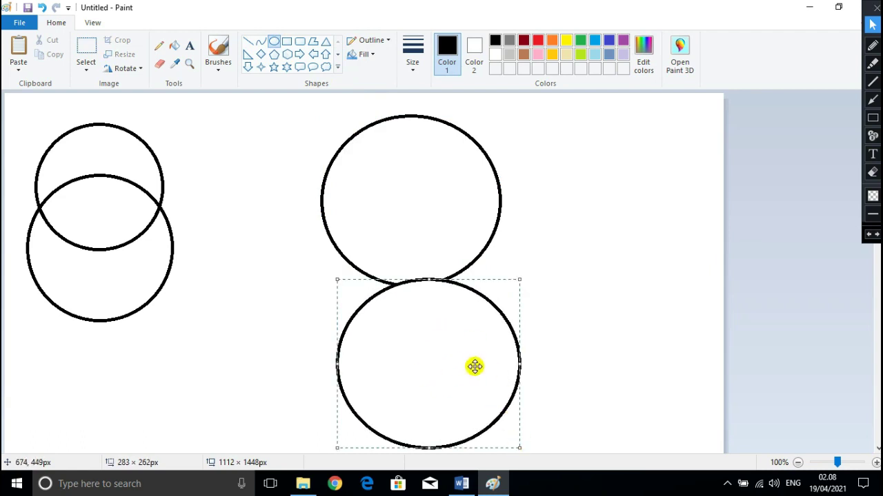
{"action": "left_click_drag", "start_coordinate": [443, 371], "coordinate": [431, 278]}
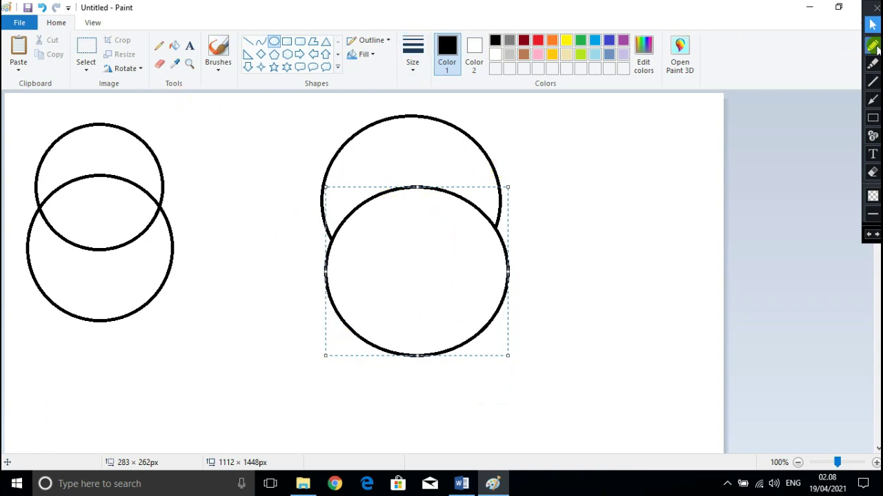
- Point red annotation arrows at the lower circle of each overlapping pair, erase both arrows and return to the normal pointer
{"action": "left_click", "coordinate": [872, 99]}
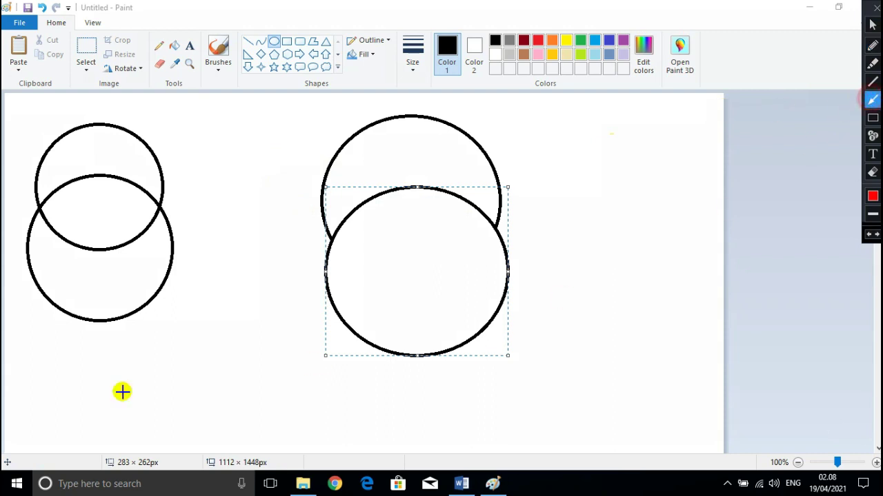
{"action": "left_click_drag", "start_coordinate": [199, 400], "coordinate": [164, 310]}
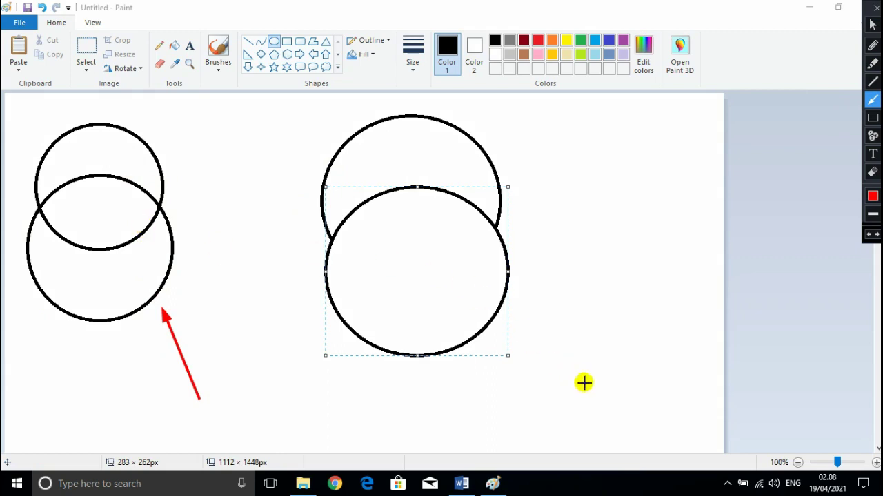
{"action": "left_click_drag", "start_coordinate": [585, 385], "coordinate": [514, 293]}
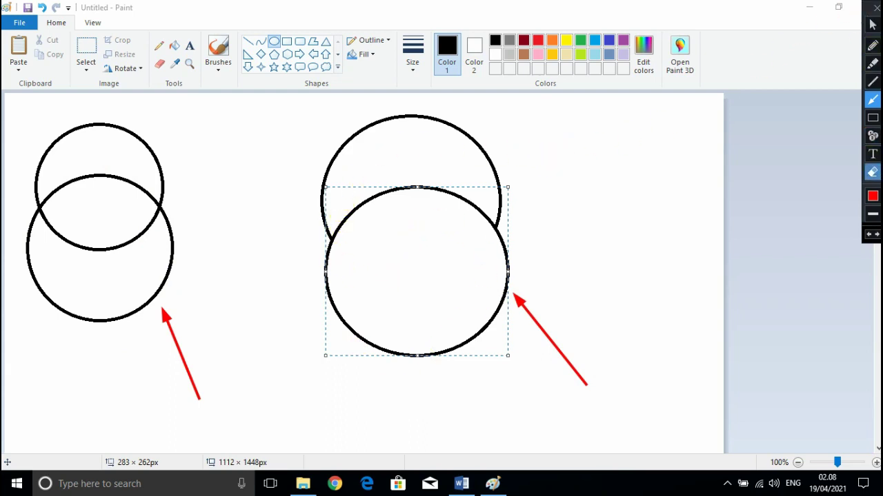
{"action": "left_click", "coordinate": [873, 172]}
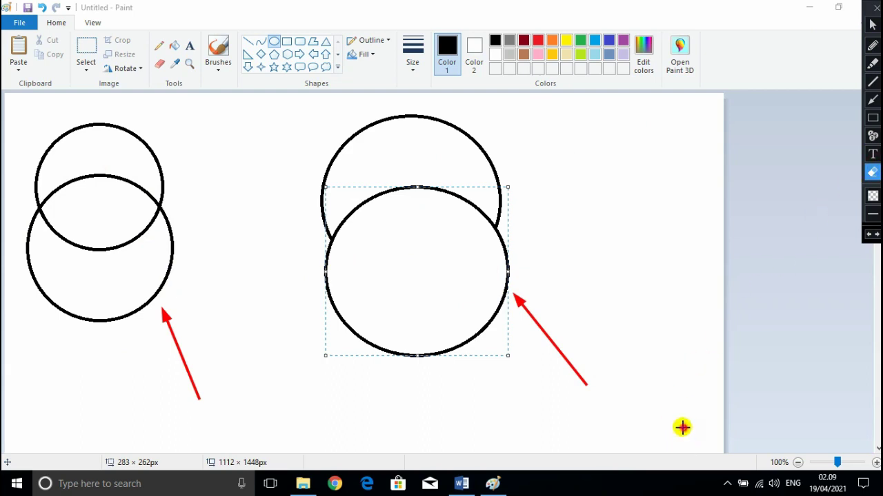
{"action": "mouse_move", "coordinate": [684, 428]}
{"action": "left_mouse_down"}
{"action": "mouse_move", "coordinate": [116, 311]}
{"action": "mouse_move", "coordinate": [49, 268]}
{"action": "left_mouse_up"}
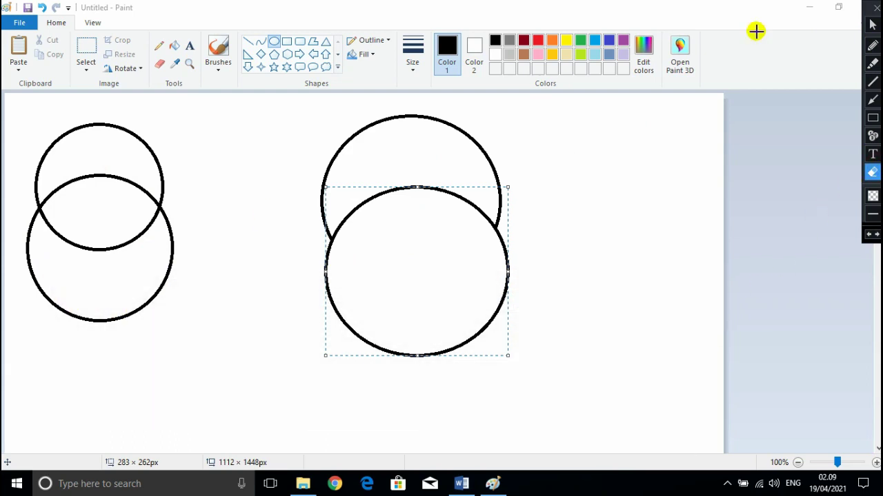
{"action": "left_click", "coordinate": [872, 25]}
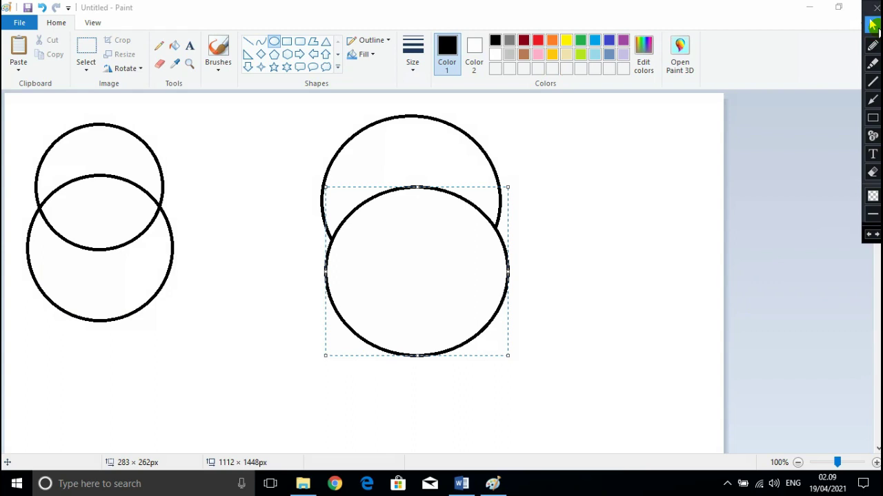
- Select an area of about 806 × 456 px around all the overlapping circles and delete it
{"action": "left_click", "coordinate": [86, 46]}
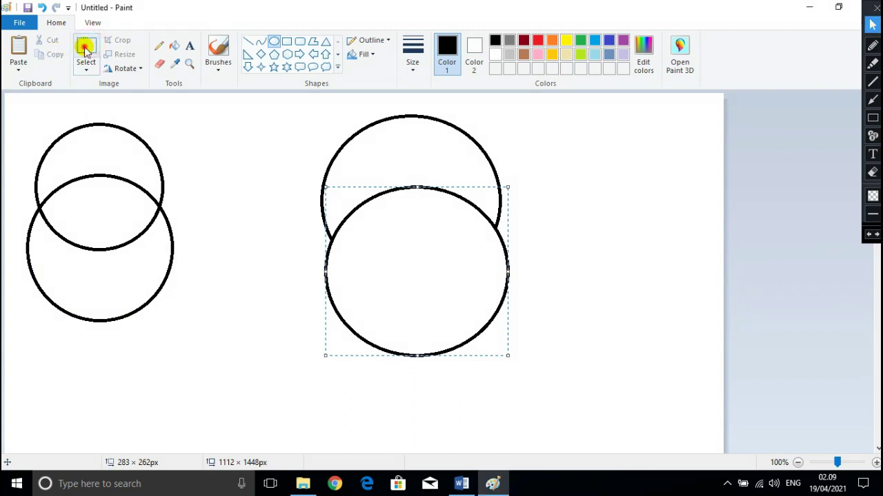
{"action": "left_click_drag", "start_coordinate": [16, 99], "coordinate": [534, 390]}
{"action": "key", "text": "Delete"}
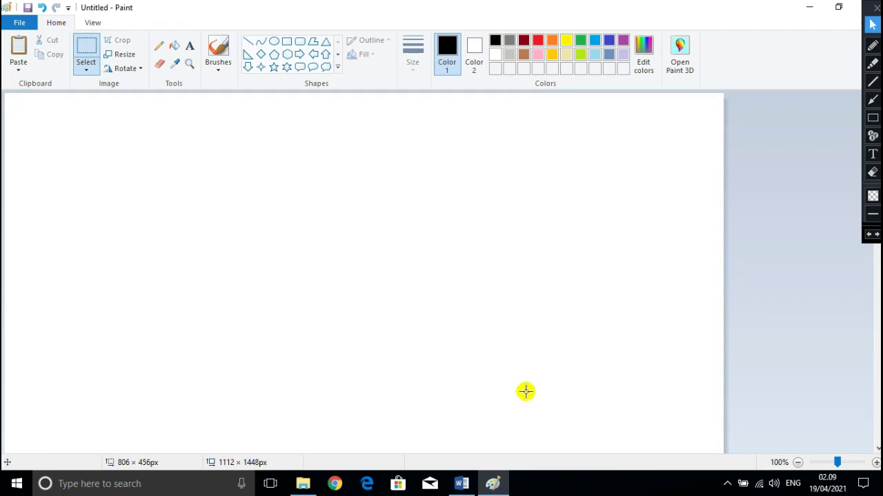
- Switch to Word and enter the answers B, A and C as items 1 to 3 under "Berilah tanda silang"
{"action": "left_click", "coordinate": [462, 485]}
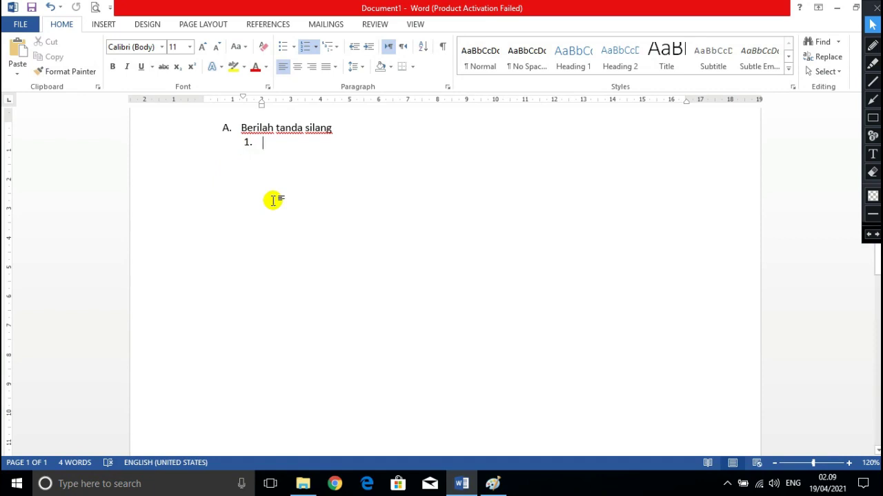
{"action": "type", "text": "b"}
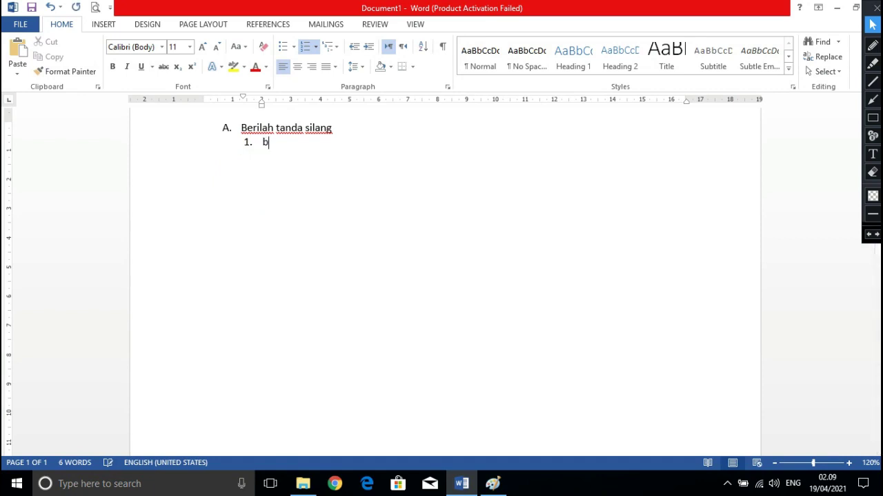
{"action": "key", "text": "Return"}
{"action": "type", "text": "a"}
{"action": "key", "text": "Return"}
{"action": "type", "text": "C"}
{"action": "key", "text": "Return"}
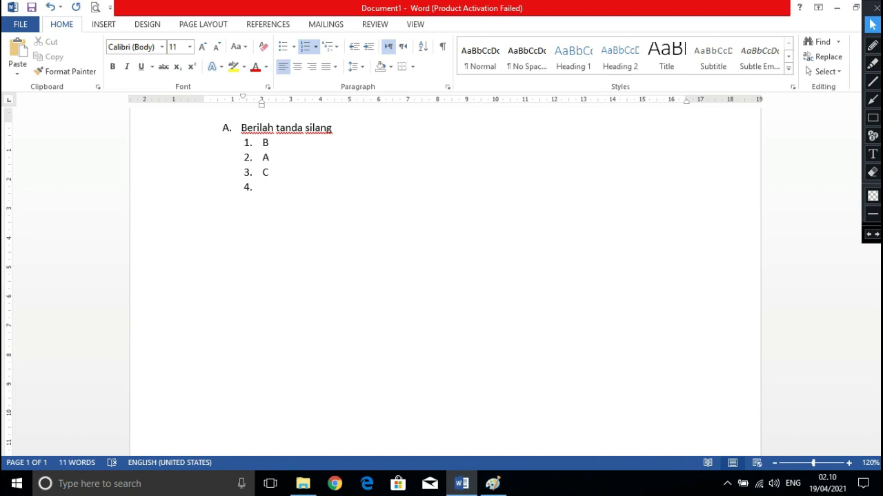
- Fill in items 4 to 8 of the numbered answer list with A, B, B, C and B
{"action": "type", "text": "a"}
{"action": "key", "text": "Return"}
{"action": "type", "text": "b"}
{"action": "key", "text": "Return"}
{"action": "type", "text": "b"}
{"action": "key", "text": "Return"}
{"action": "type", "text": "C"}
{"action": "key", "text": "Return"}
{"action": "type", "text": "b"}
{"action": "key", "text": "Return"}
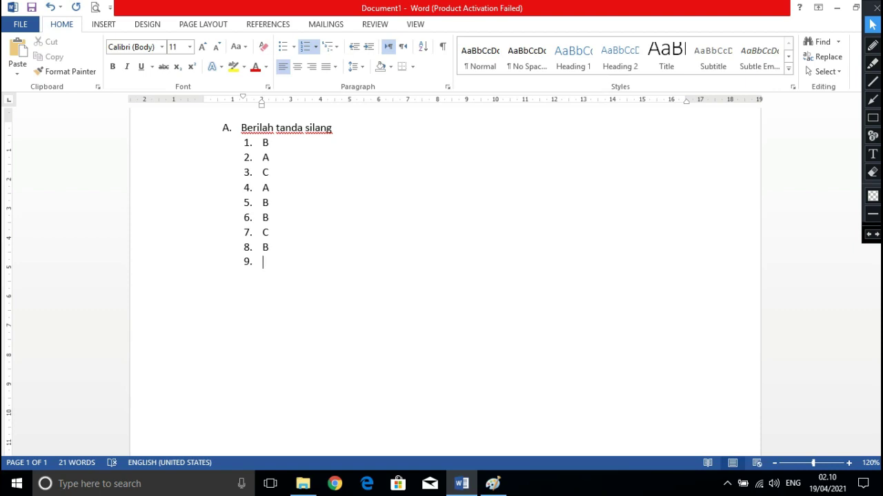
- Fill in items 9 to 12 of the numbered answer list with C, A, B and A
{"action": "type", "text": "c"}
{"action": "key", "text": "Return"}
{"action": "type", "text": "a"}
{"action": "key", "text": "Return"}
{"action": "type", "text": "b"}
{"action": "key", "text": "Return"}
{"action": "type", "text": "a"}
{"action": "key", "text": "Return"}
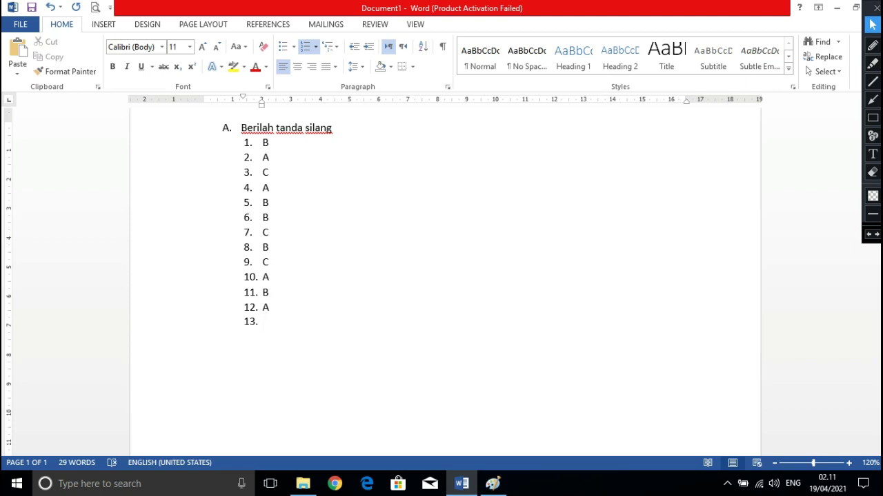
- Fill in items 13 to 16 of the numbered answer list with A, A, C and B
{"action": "type", "text": "a"}
{"action": "key", "text": "Return"}
{"action": "type", "text": "a"}
{"action": "key", "text": "Return"}
{"action": "type", "text": "C"}
{"action": "key", "text": "Return"}
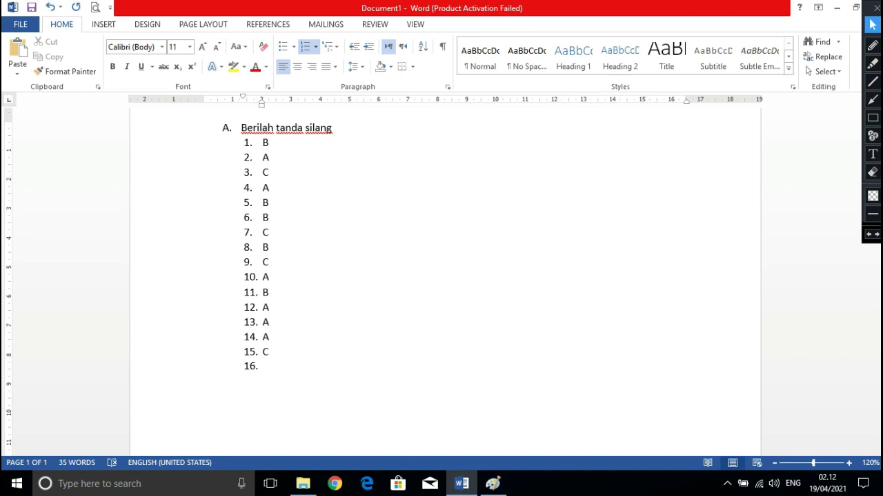
{"action": "type", "text": "b"}
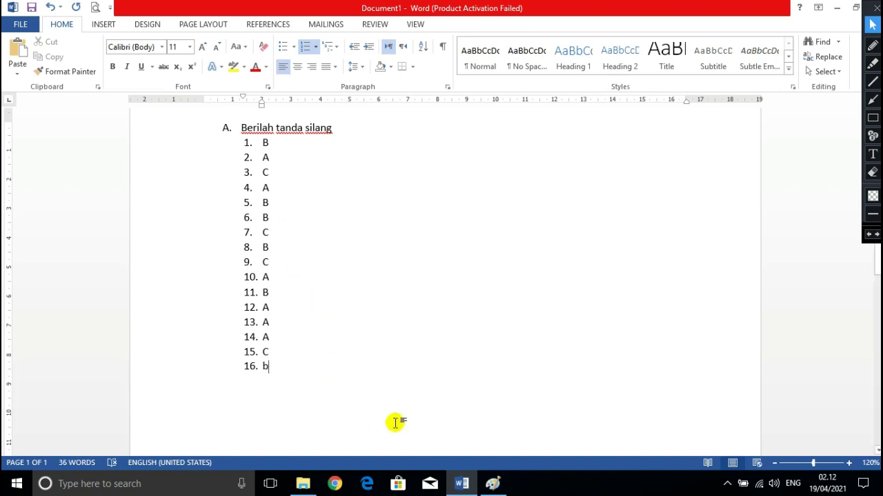
- Switch to Paint, point a red annotation arrow at the Color picker tool, erase the arrow and return to the normal pointer
{"action": "left_click", "coordinate": [493, 484]}
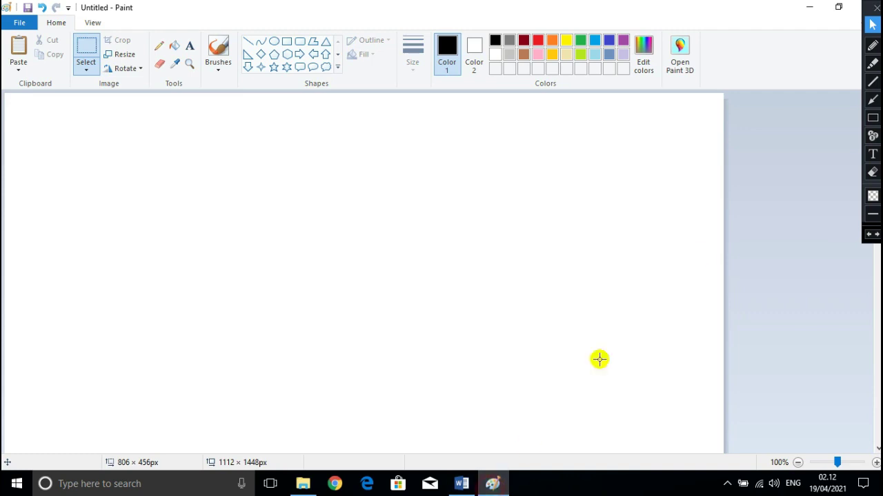
{"action": "left_click", "coordinate": [873, 100]}
{"action": "left_click_drag", "start_coordinate": [189, 156], "coordinate": [176, 69]}
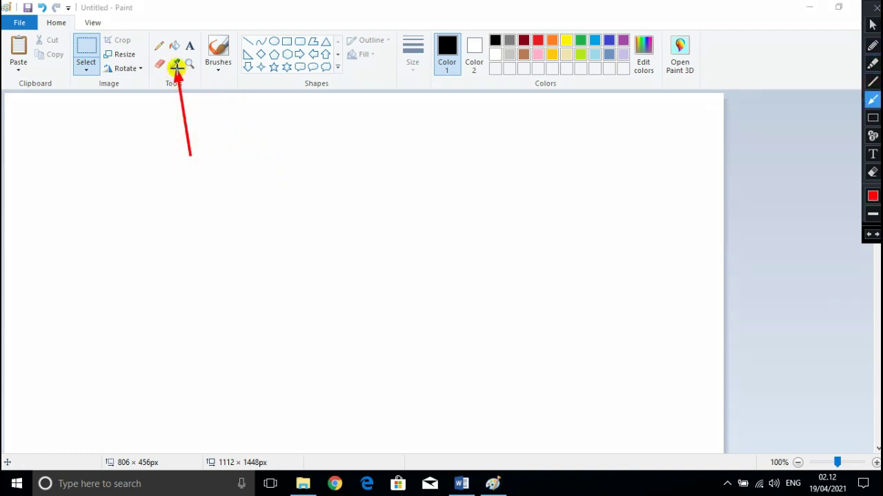
{"action": "left_click", "coordinate": [873, 172]}
{"action": "left_click_drag", "start_coordinate": [221, 182], "coordinate": [159, 55]}
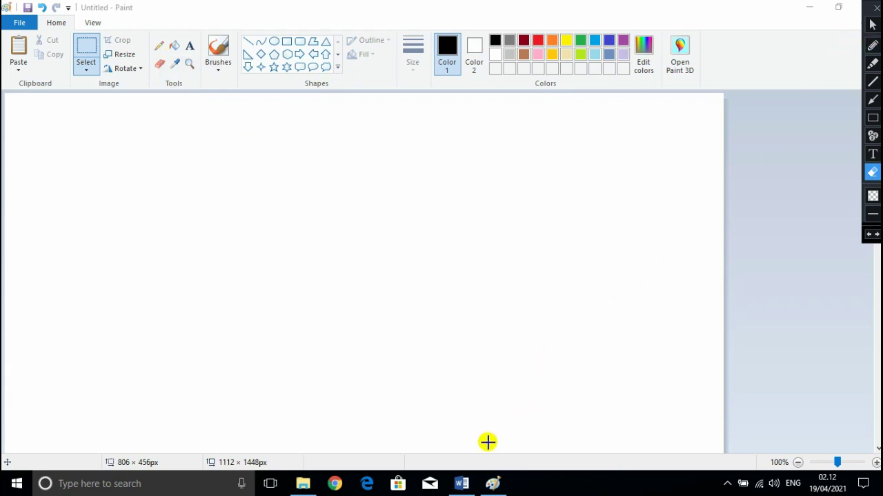
{"action": "left_click", "coordinate": [873, 24]}
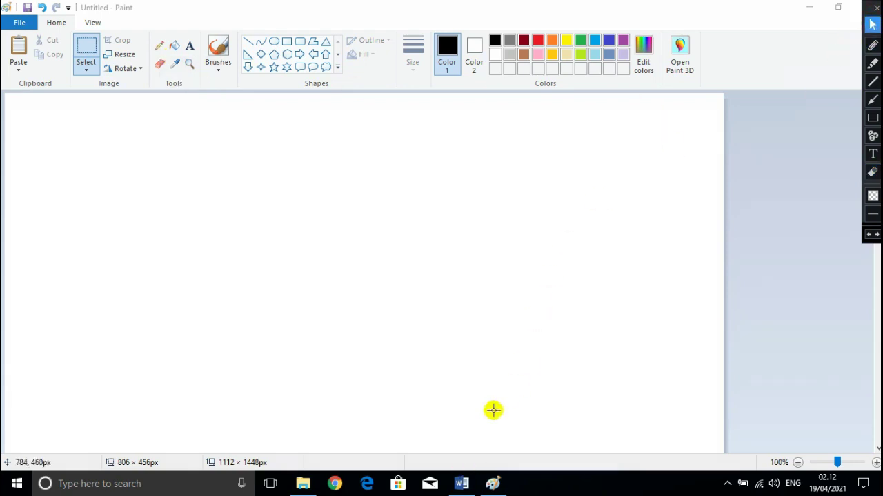
- Switch to Word and answer items 17 and 18 of the list with B and C
{"action": "left_click", "coordinate": [462, 483]}
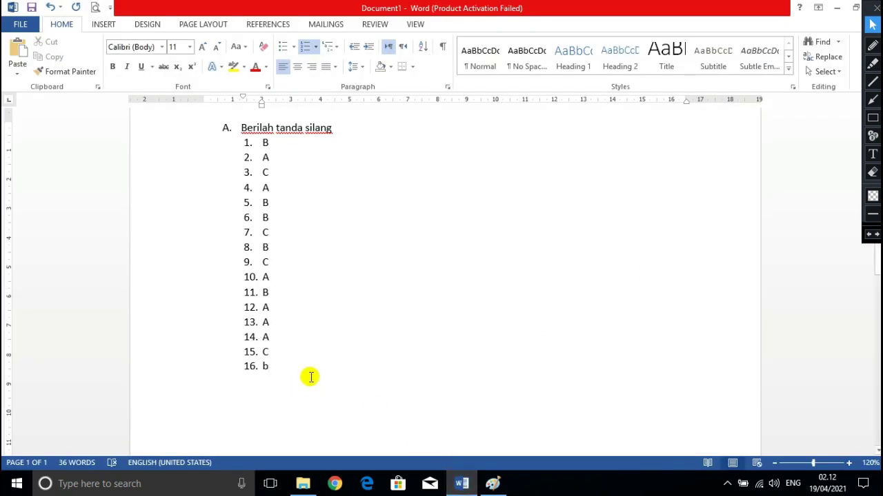
{"action": "key", "text": "Return"}
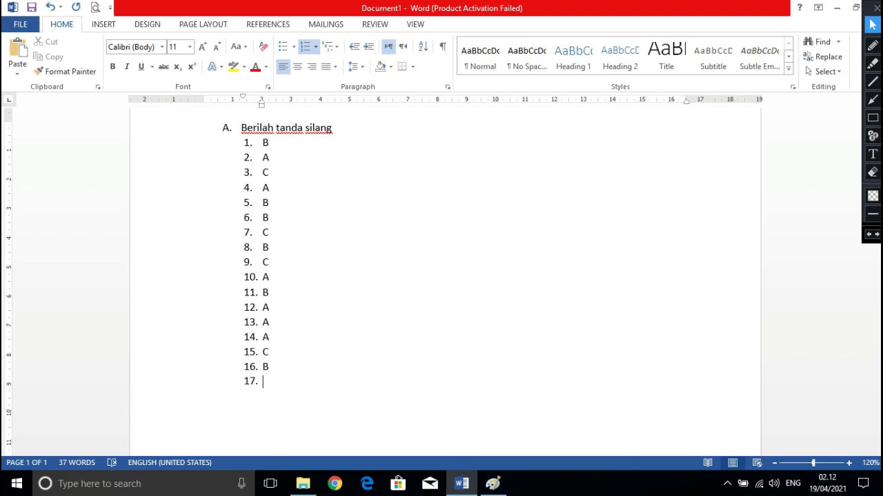
{"action": "type", "text": "b"}
{"action": "key", "text": "Return"}
{"action": "type", "text": "c"}
- Switch to Paint and draw a thin looping stroke with the default brush and a thick loop below it with the Marker brush
{"action": "left_click", "coordinate": [492, 483]}
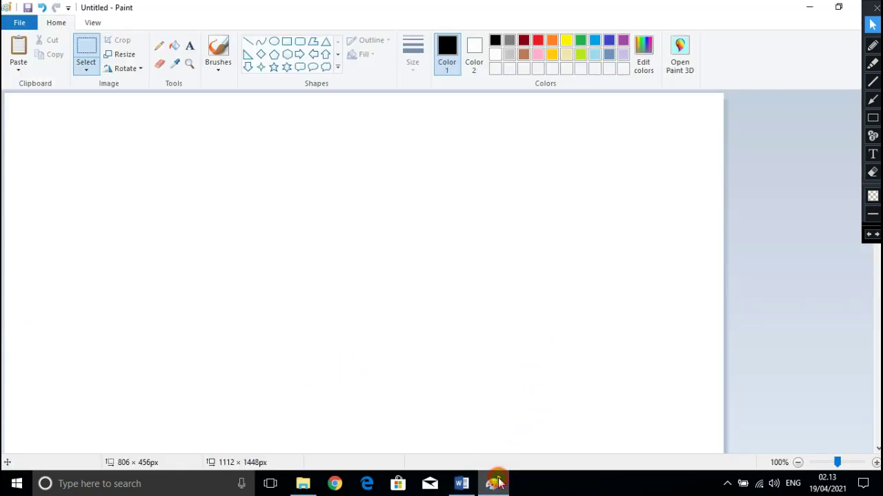
{"action": "left_click", "coordinate": [218, 48]}
{"action": "mouse_move", "coordinate": [141, 239]}
{"action": "left_mouse_down"}
{"action": "mouse_move", "coordinate": [180, 206]}
{"action": "mouse_move", "coordinate": [222, 196]}
{"action": "mouse_move", "coordinate": [278, 192]}
{"action": "mouse_move", "coordinate": [383, 216]}
{"action": "mouse_move", "coordinate": [424, 209]}
{"action": "mouse_move", "coordinate": [439, 184]}
{"action": "mouse_move", "coordinate": [423, 153]}
{"action": "mouse_move", "coordinate": [402, 151]}
{"action": "mouse_move", "coordinate": [301, 239]}
{"action": "mouse_move", "coordinate": [249, 258]}
{"action": "mouse_move", "coordinate": [224, 234]}
{"action": "mouse_move", "coordinate": [229, 174]}
{"action": "mouse_move", "coordinate": [214, 143]}
{"action": "left_mouse_up"}
{"action": "left_click", "coordinate": [217, 66]}
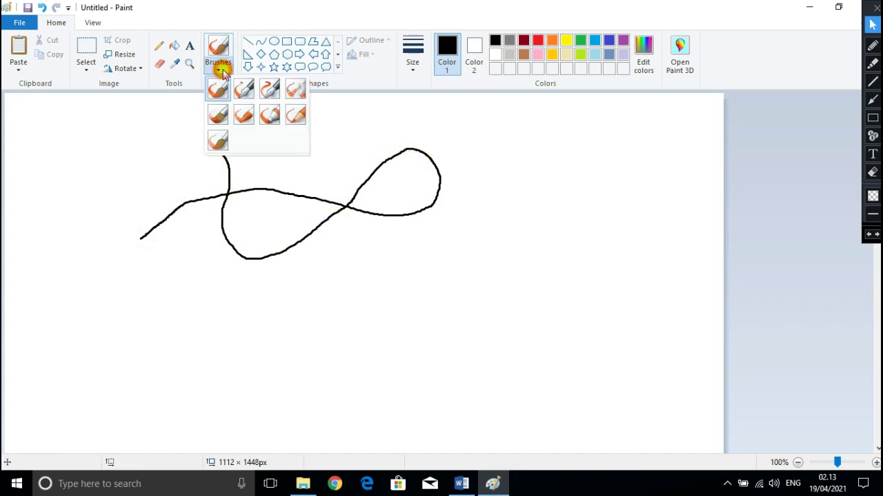
{"action": "left_click", "coordinate": [270, 114]}
{"action": "mouse_move", "coordinate": [349, 288]}
{"action": "left_mouse_down"}
{"action": "mouse_move", "coordinate": [478, 256]}
{"action": "mouse_move", "coordinate": [526, 274]}
{"action": "mouse_move", "coordinate": [536, 303]}
{"action": "mouse_move", "coordinate": [524, 343]}
{"action": "mouse_move", "coordinate": [496, 362]}
{"action": "mouse_move", "coordinate": [452, 348]}
{"action": "mouse_move", "coordinate": [401, 258]}
{"action": "mouse_move", "coordinate": [361, 237]}
{"action": "mouse_move", "coordinate": [373, 240]}
{"action": "mouse_move", "coordinate": [344, 239]}
{"action": "left_mouse_up"}
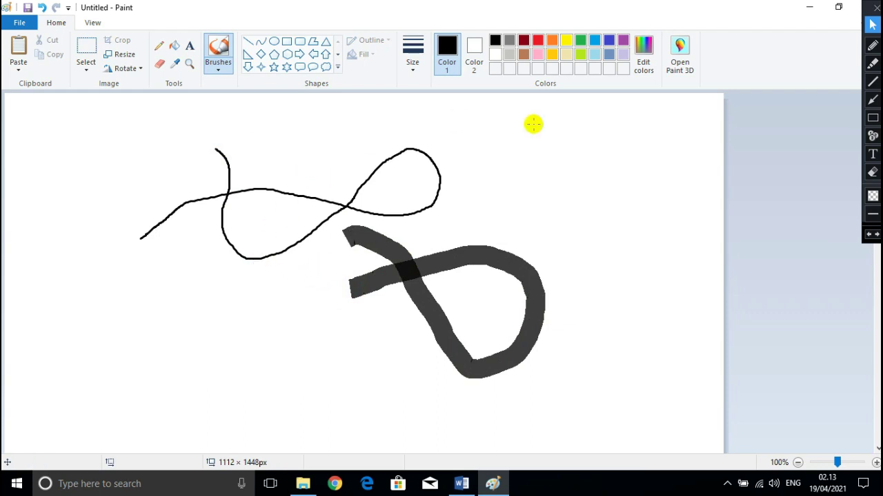
- Switch to Word, answer item 19 with B and start item 20
{"action": "left_click", "coordinate": [462, 484]}
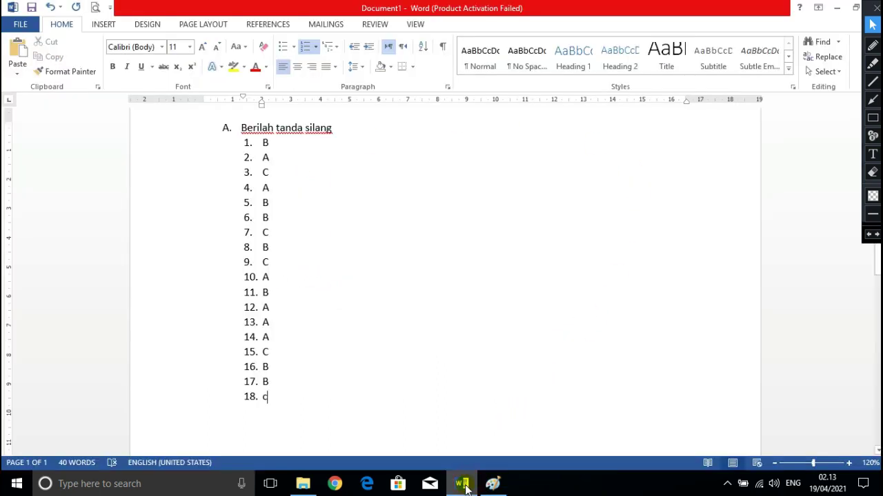
{"action": "key", "text": "Return"}
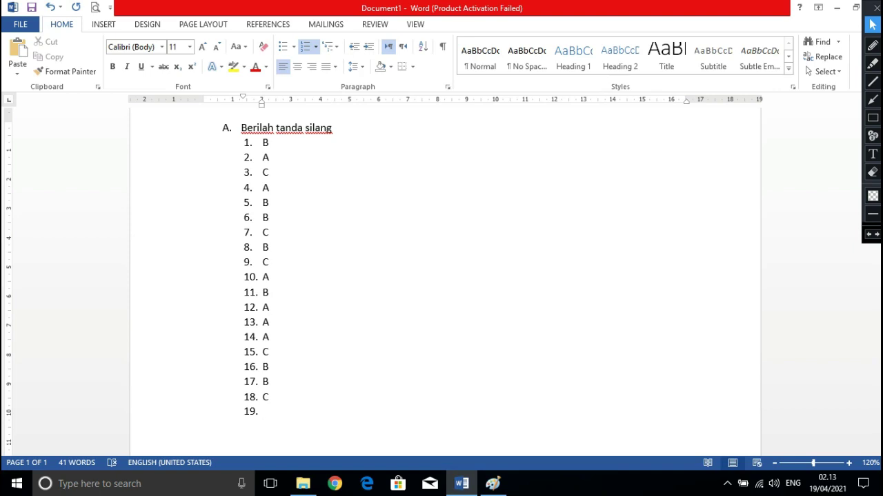
{"action": "type", "text": "b"}
{"action": "key", "text": "Return"}
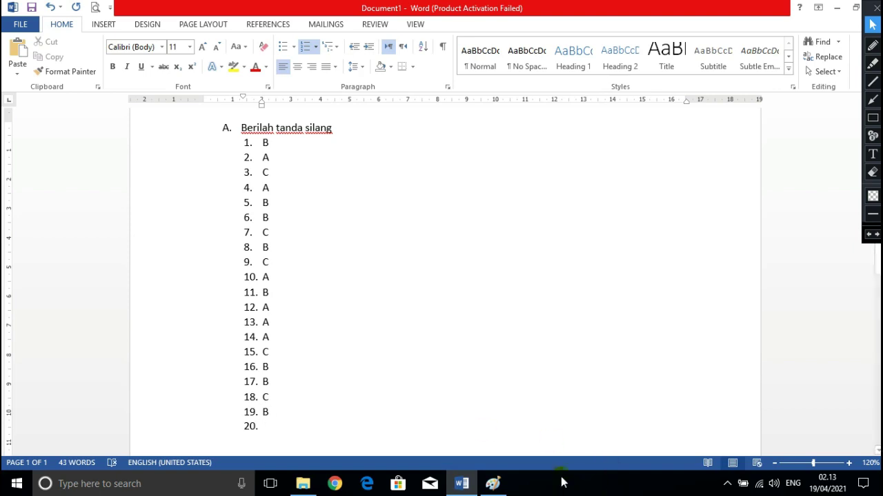
- Switch to Paint, outline both brush strokes together with Free-form selection and clear the selection
{"action": "left_click", "coordinate": [492, 484]}
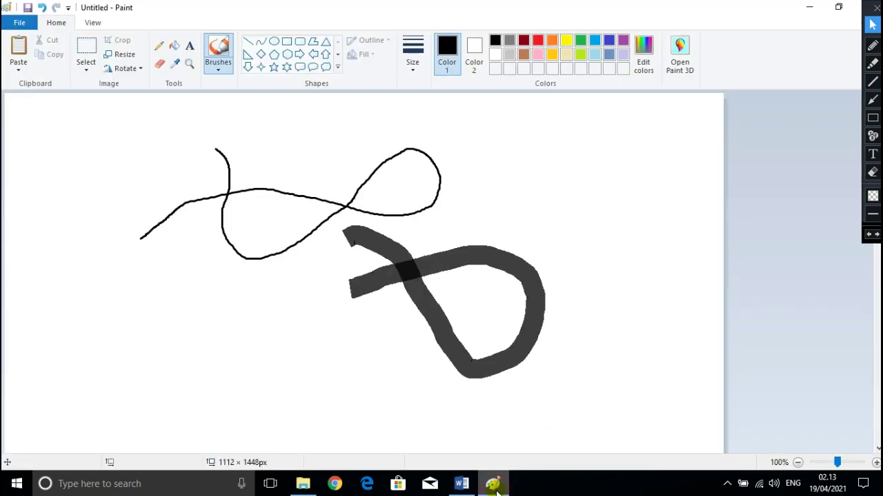
{"action": "left_click", "coordinate": [91, 70]}
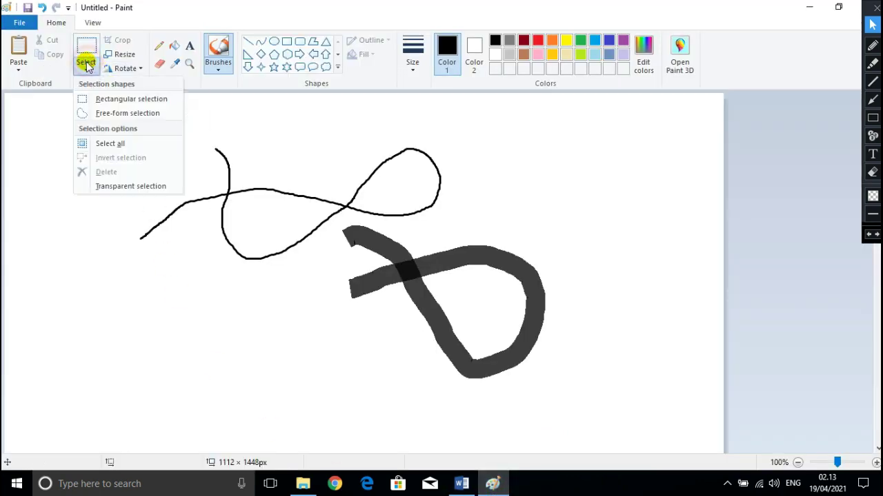
{"action": "left_click", "coordinate": [101, 115]}
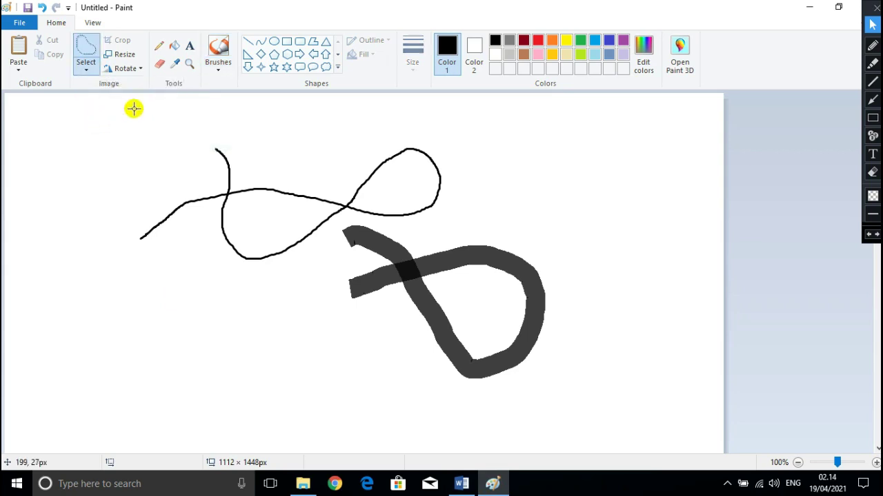
{"action": "mouse_move", "coordinate": [134, 109]}
{"action": "left_mouse_down"}
{"action": "mouse_move", "coordinate": [177, 128]}
{"action": "mouse_move", "coordinate": [241, 132]}
{"action": "mouse_move", "coordinate": [281, 121]}
{"action": "mouse_move", "coordinate": [388, 123]}
{"action": "mouse_move", "coordinate": [446, 146]}
{"action": "mouse_move", "coordinate": [491, 186]}
{"action": "mouse_move", "coordinate": [548, 260]}
{"action": "mouse_move", "coordinate": [571, 325]}
{"action": "mouse_move", "coordinate": [560, 354]}
{"action": "mouse_move", "coordinate": [494, 393]}
{"action": "mouse_move", "coordinate": [435, 396]}
{"action": "mouse_move", "coordinate": [355, 380]}
{"action": "mouse_move", "coordinate": [266, 295]}
{"action": "mouse_move", "coordinate": [120, 262]}
{"action": "mouse_move", "coordinate": [113, 217]}
{"action": "mouse_move", "coordinate": [133, 110]}
{"action": "left_mouse_up"}
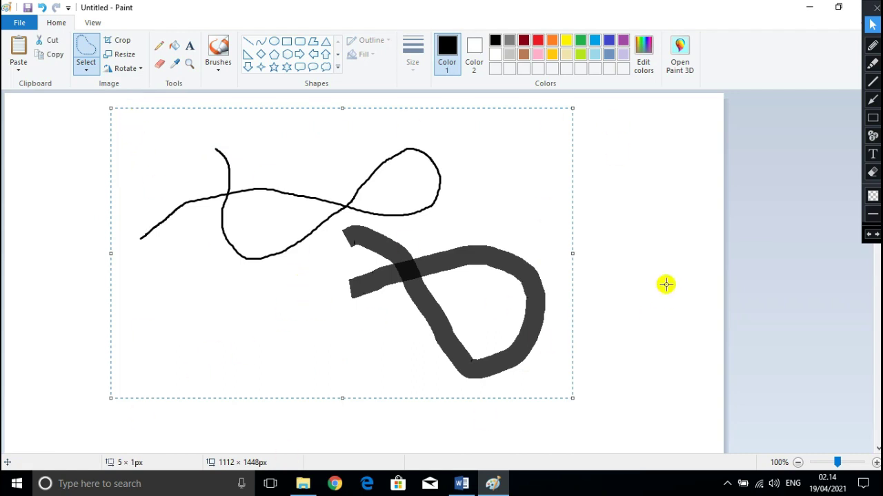
{"action": "left_click", "coordinate": [765, 212]}
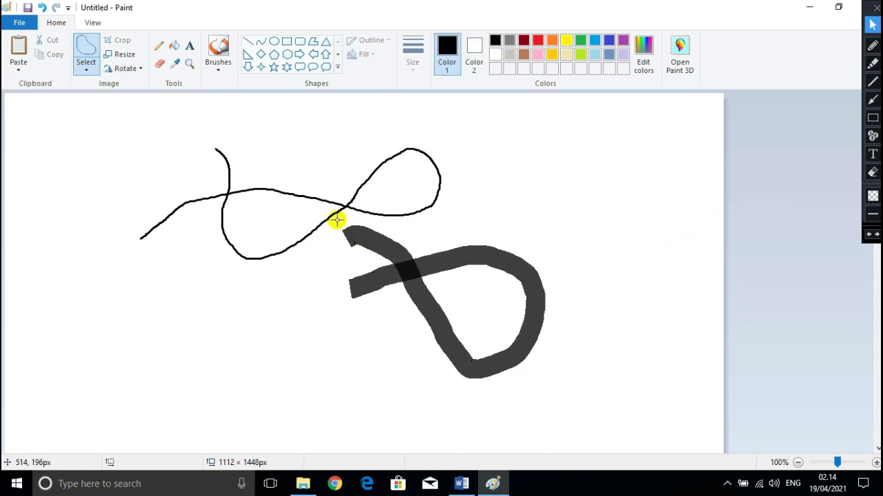
- Free-form select the thick marker loop and move it slightly right and down, and likewise move the thin stroke slightly left and up
{"action": "mouse_move", "coordinate": [335, 225]}
{"action": "left_mouse_down"}
{"action": "mouse_move", "coordinate": [370, 217]}
{"action": "mouse_move", "coordinate": [396, 233]}
{"action": "mouse_move", "coordinate": [514, 243]}
{"action": "mouse_move", "coordinate": [532, 254]}
{"action": "mouse_move", "coordinate": [566, 307]}
{"action": "mouse_move", "coordinate": [563, 358]}
{"action": "mouse_move", "coordinate": [531, 390]}
{"action": "mouse_move", "coordinate": [471, 400]}
{"action": "mouse_move", "coordinate": [364, 367]}
{"action": "mouse_move", "coordinate": [325, 324]}
{"action": "mouse_move", "coordinate": [330, 219]}
{"action": "left_mouse_up"}
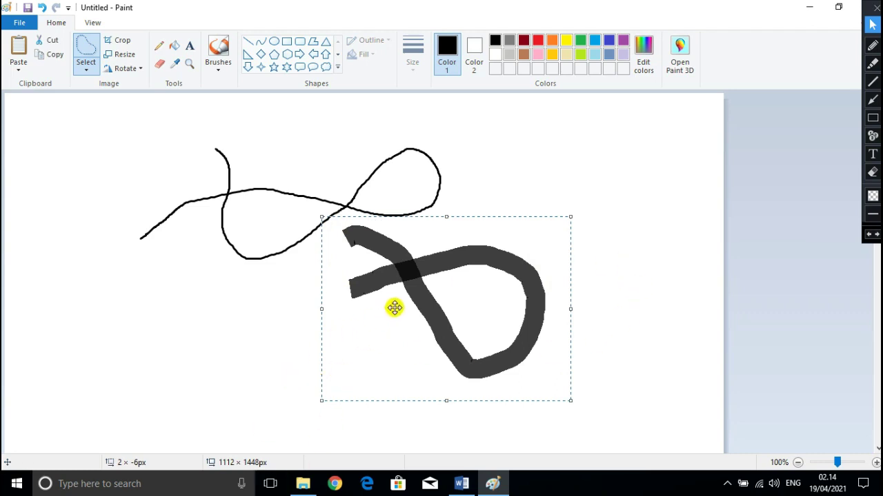
{"action": "mouse_move", "coordinate": [400, 311]}
{"action": "left_mouse_down"}
{"action": "mouse_move", "coordinate": [138, 314]}
{"action": "mouse_move", "coordinate": [232, 205]}
{"action": "mouse_move", "coordinate": [455, 322]}
{"action": "mouse_move", "coordinate": [420, 274]}
{"action": "left_mouse_up"}
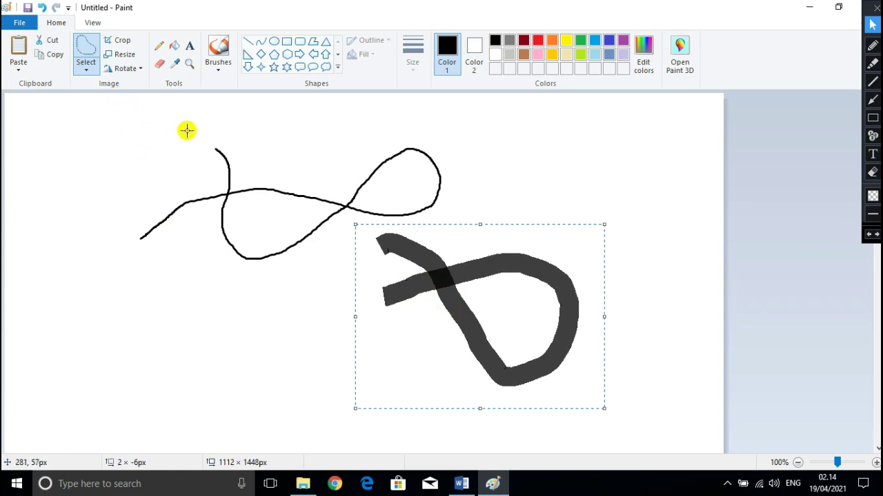
{"action": "mouse_move", "coordinate": [187, 130]}
{"action": "left_mouse_down"}
{"action": "mouse_move", "coordinate": [309, 121]}
{"action": "mouse_move", "coordinate": [420, 147]}
{"action": "mouse_move", "coordinate": [462, 167]}
{"action": "mouse_move", "coordinate": [467, 198]}
{"action": "mouse_move", "coordinate": [439, 221]}
{"action": "mouse_move", "coordinate": [375, 225]}
{"action": "mouse_move", "coordinate": [242, 290]}
{"action": "mouse_move", "coordinate": [165, 298]}
{"action": "mouse_move", "coordinate": [108, 251]}
{"action": "mouse_move", "coordinate": [139, 156]}
{"action": "mouse_move", "coordinate": [187, 131]}
{"action": "left_mouse_up"}
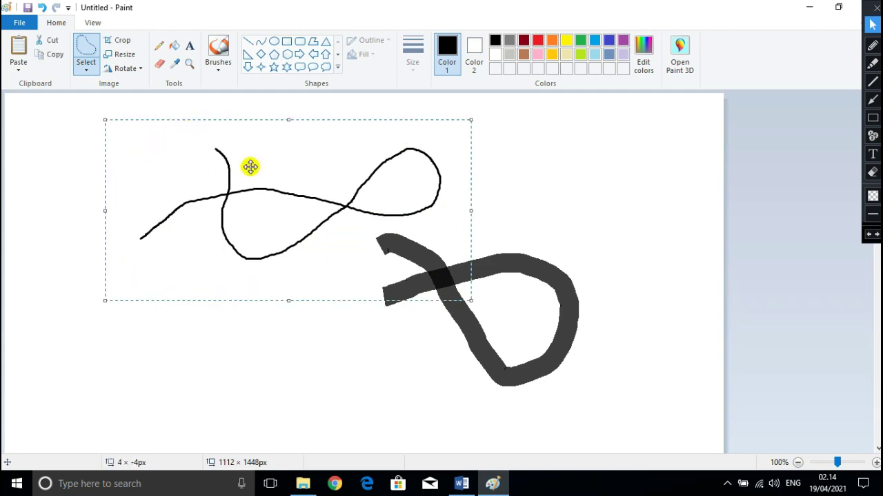
{"action": "mouse_move", "coordinate": [316, 172]}
{"action": "left_mouse_down"}
{"action": "mouse_move", "coordinate": [262, 282]}
{"action": "mouse_move", "coordinate": [246, 172]}
{"action": "mouse_move", "coordinate": [328, 189]}
{"action": "mouse_move", "coordinate": [325, 177]}
{"action": "mouse_move", "coordinate": [451, 162]}
{"action": "mouse_move", "coordinate": [311, 169]}
{"action": "mouse_move", "coordinate": [291, 158]}
{"action": "left_mouse_up"}
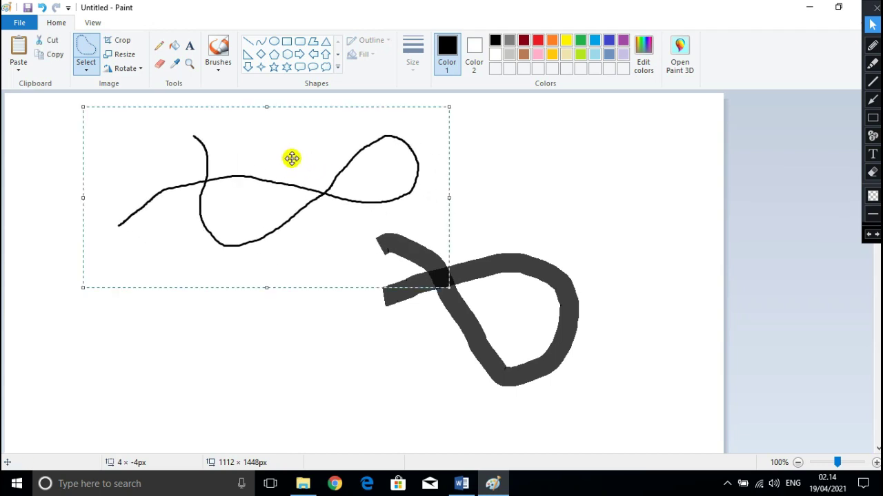
- Switch to Word, answer item 20 with C and end the numbering on the line below it
{"action": "left_click", "coordinate": [462, 484]}
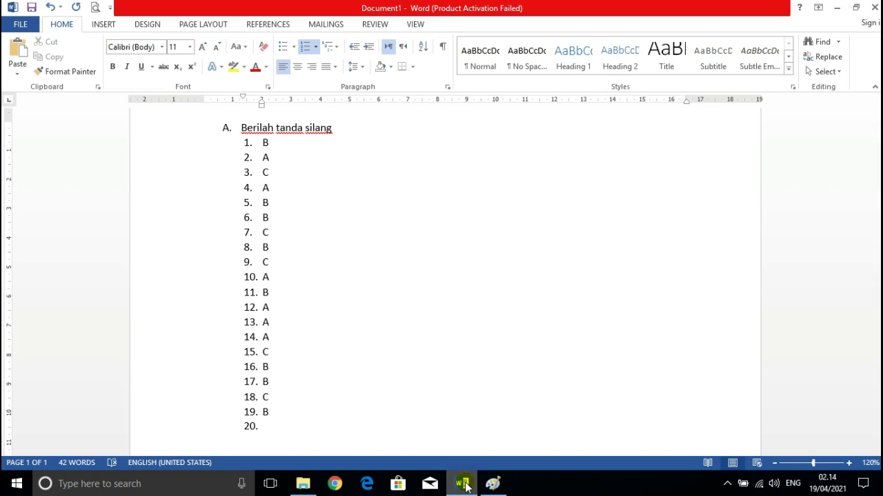
{"action": "type", "text": "C"}
{"action": "key", "text": "Return"}
{"action": "key", "text": "BackSpace"}
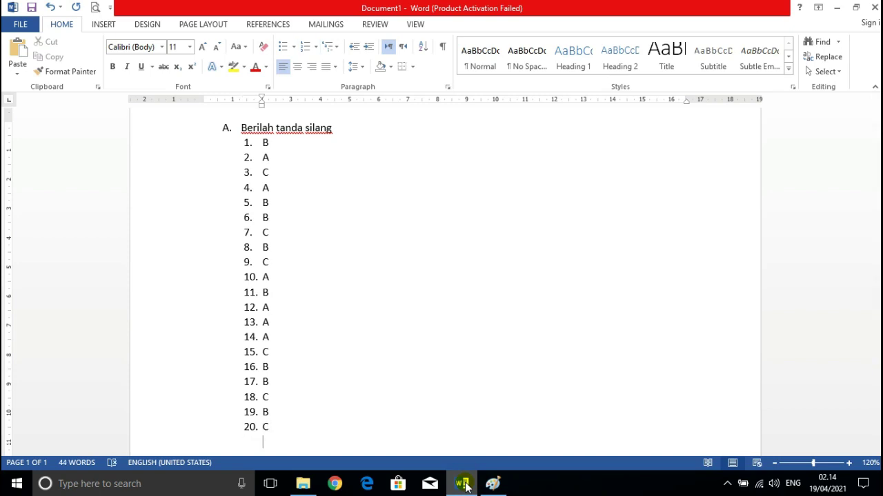